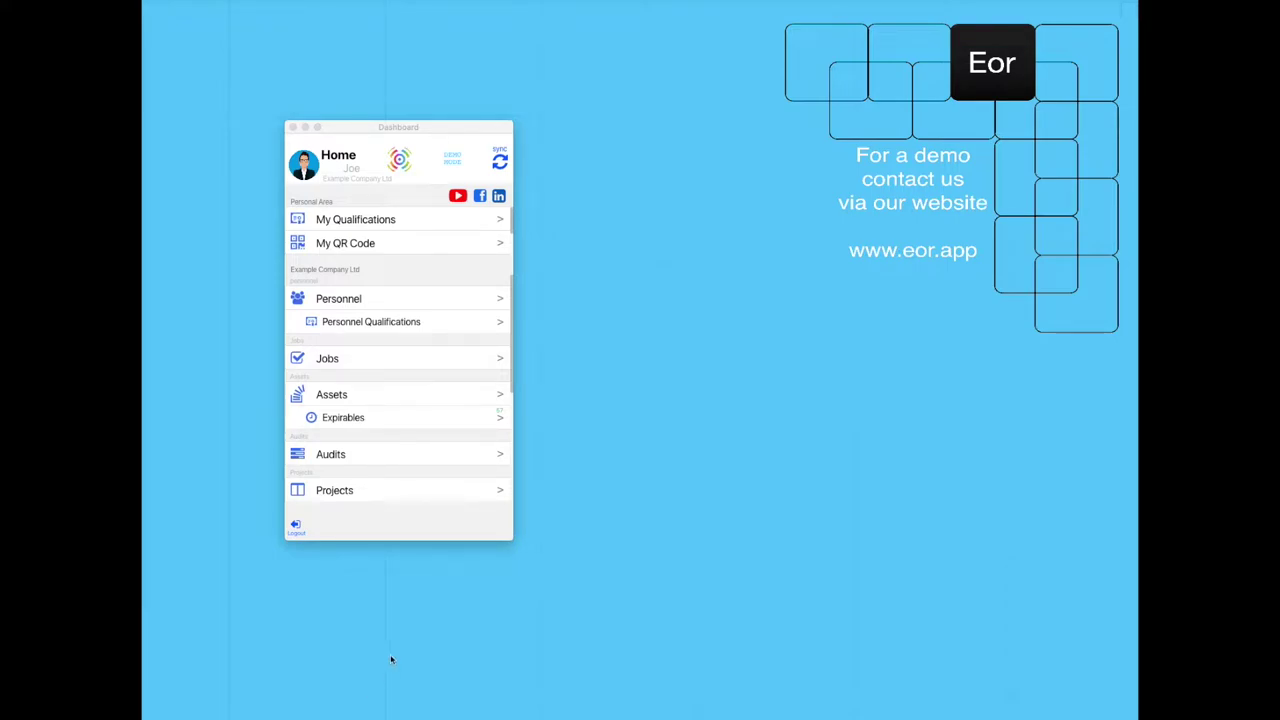
Create a new project with HQ as premises and the first listed person as project manager.
click(340, 490)
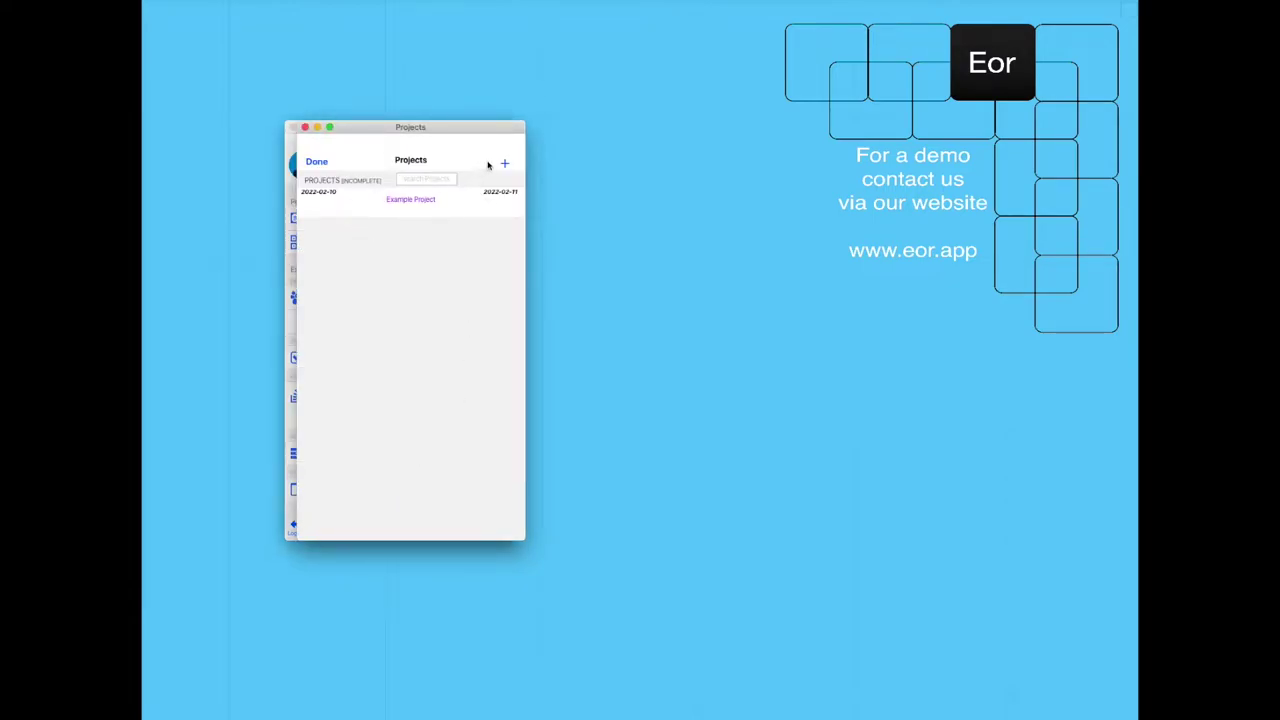
click(504, 163)
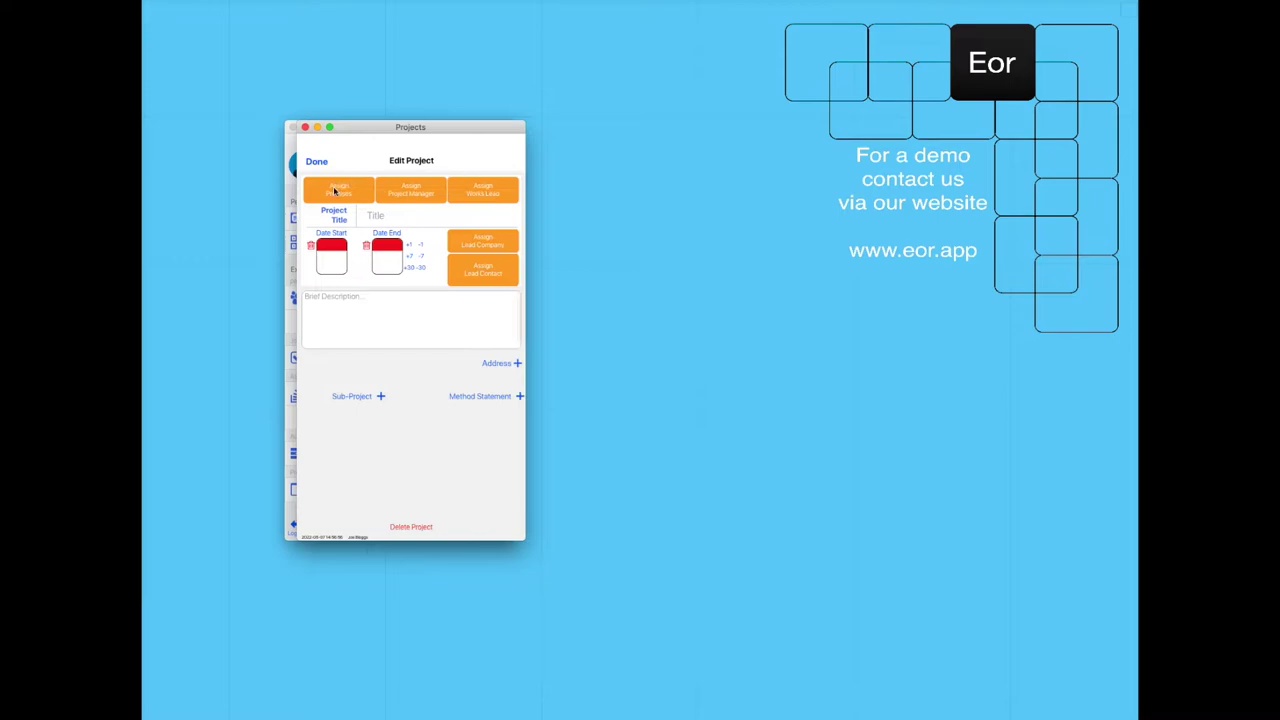
click(336, 191)
click(398, 207)
click(414, 188)
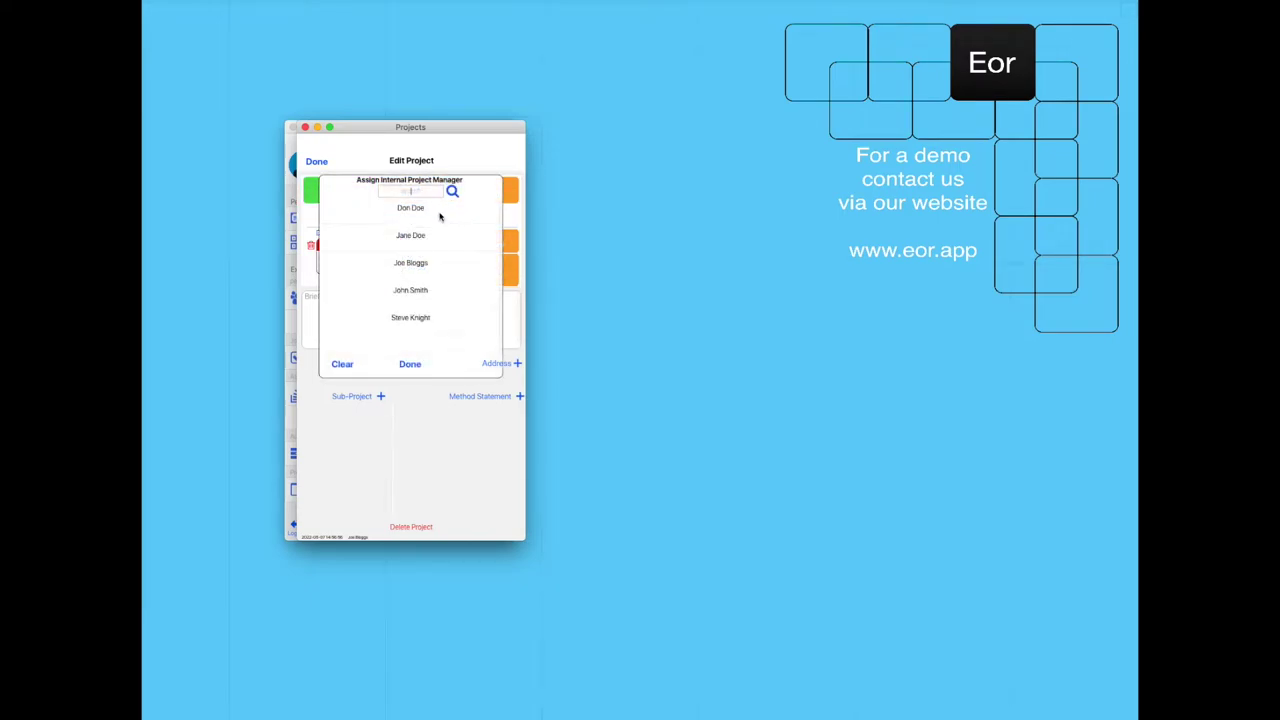
click(413, 211)
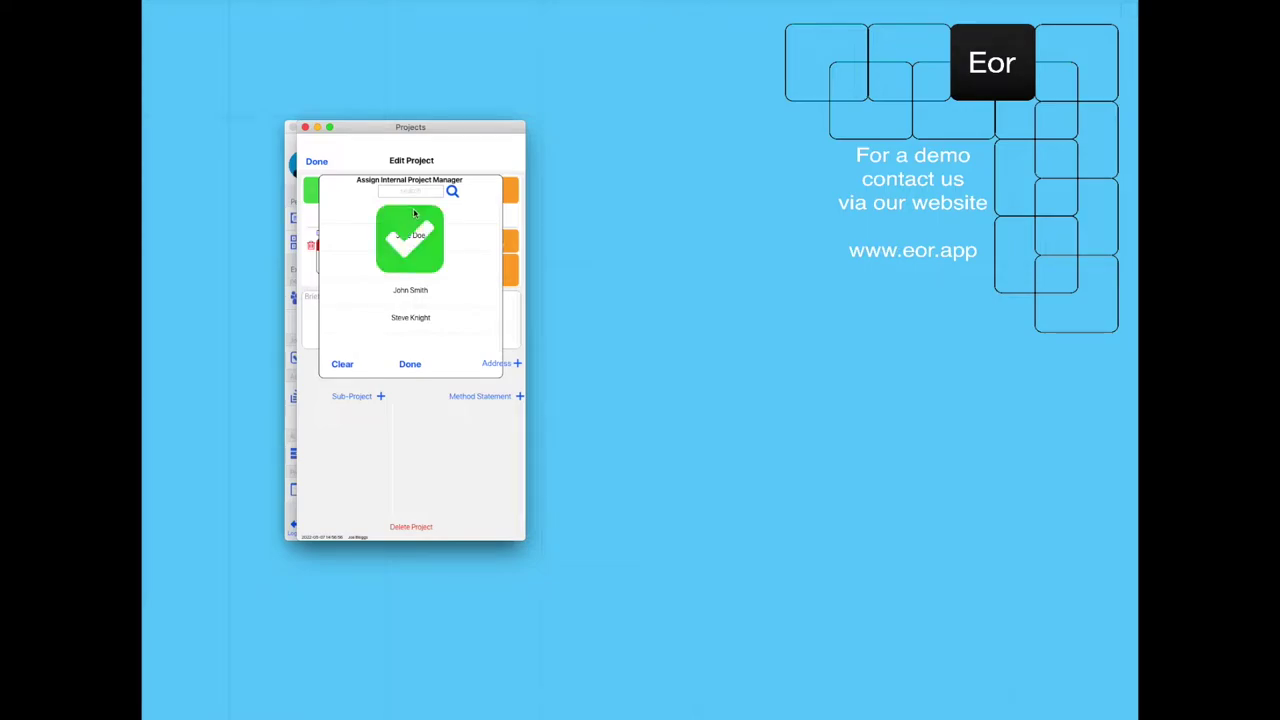
Assign the works lead, PC Company Ltd as lead company, and the site manager as lead contact.
click(482, 193)
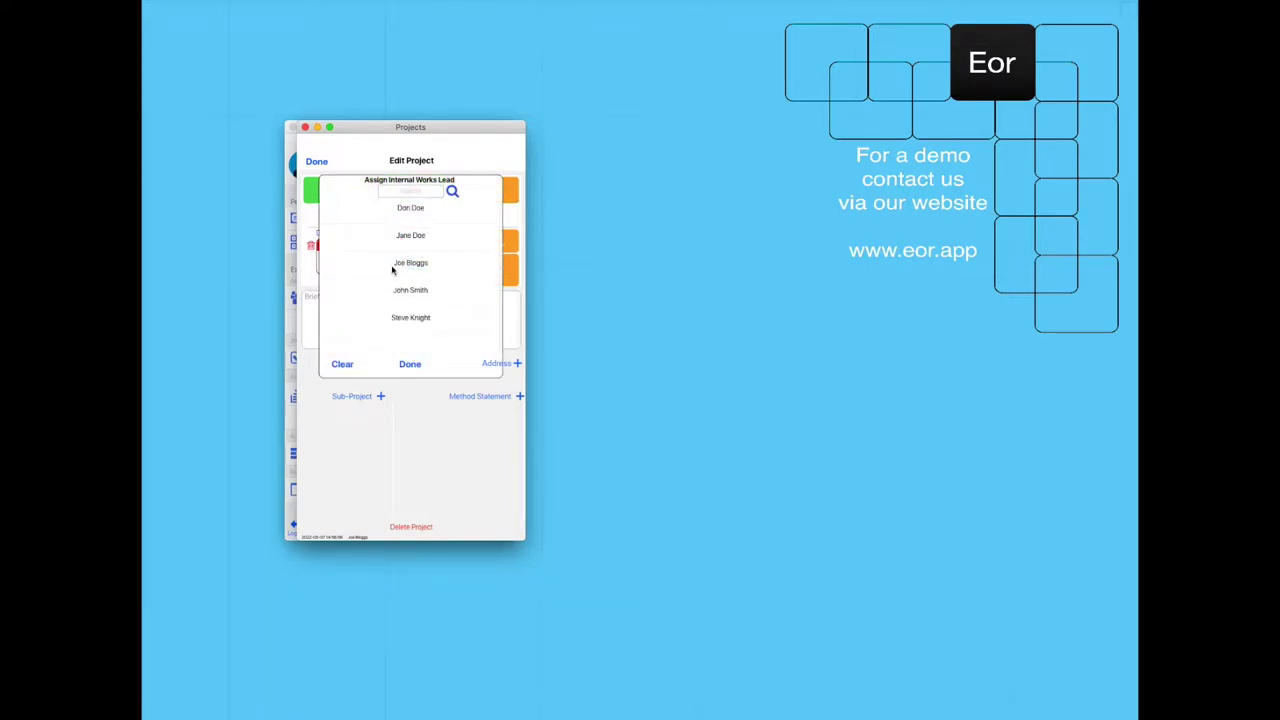
click(413, 266)
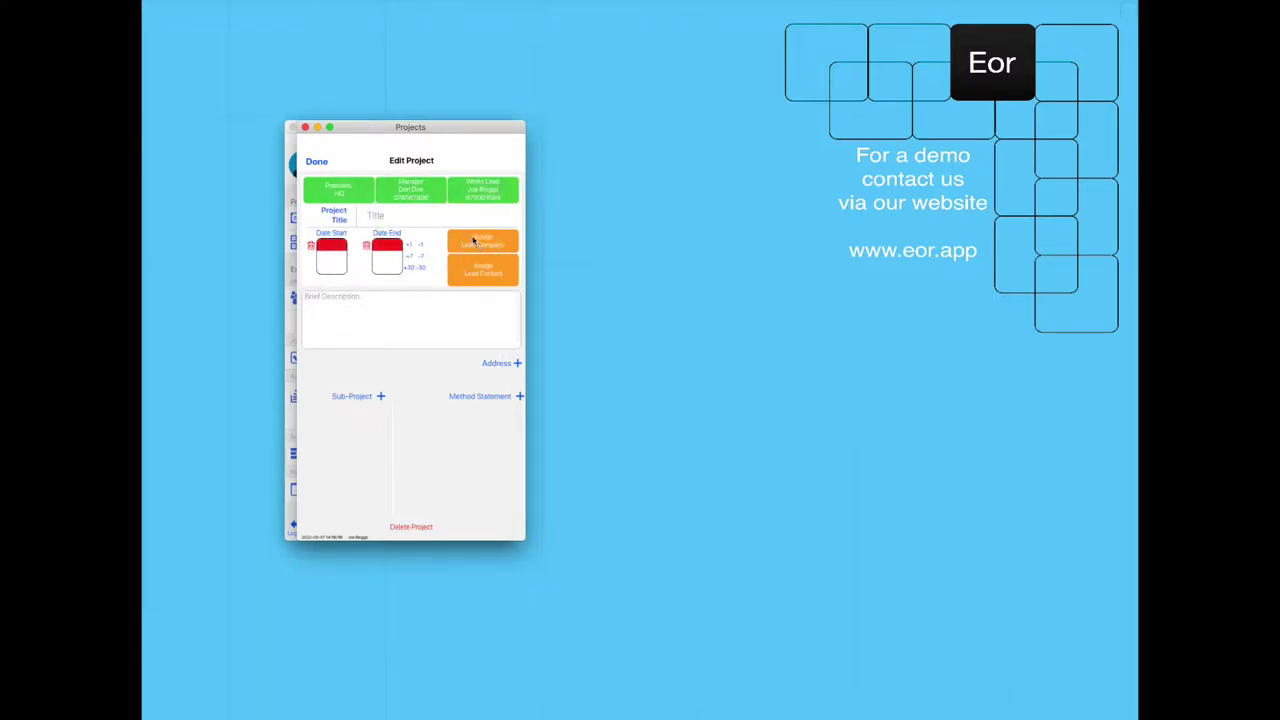
click(475, 243)
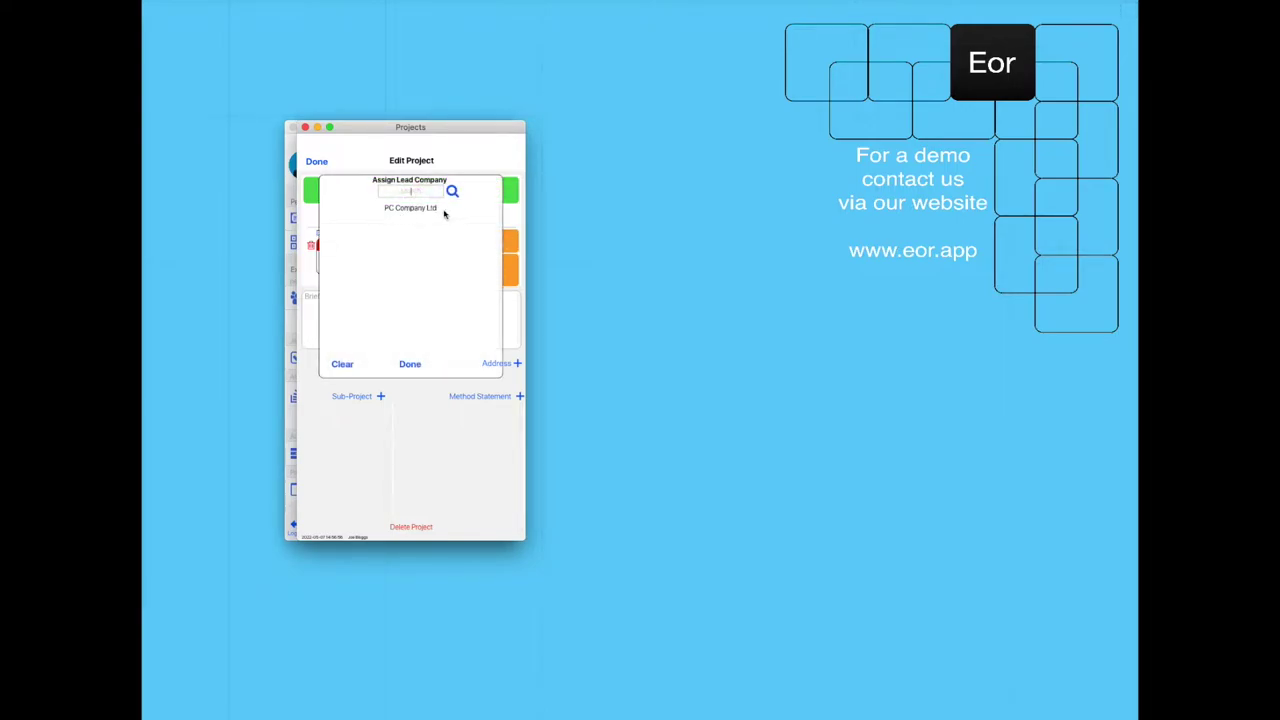
click(412, 210)
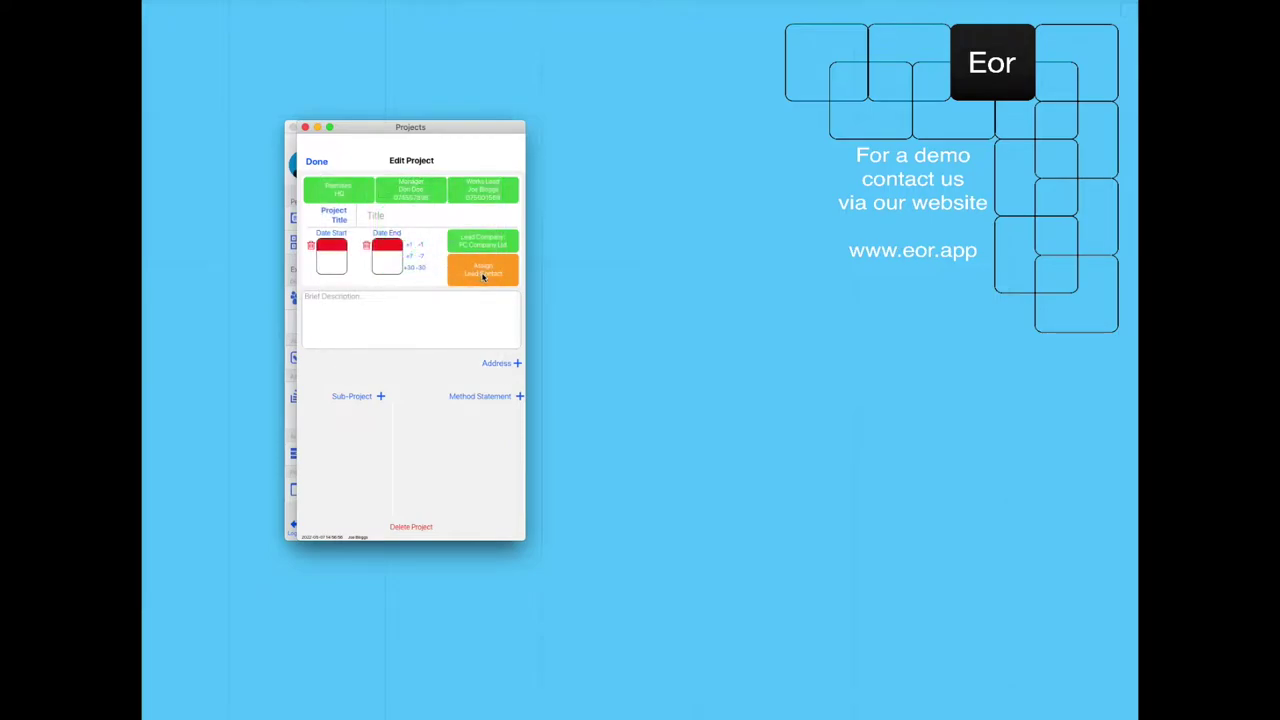
click(488, 272)
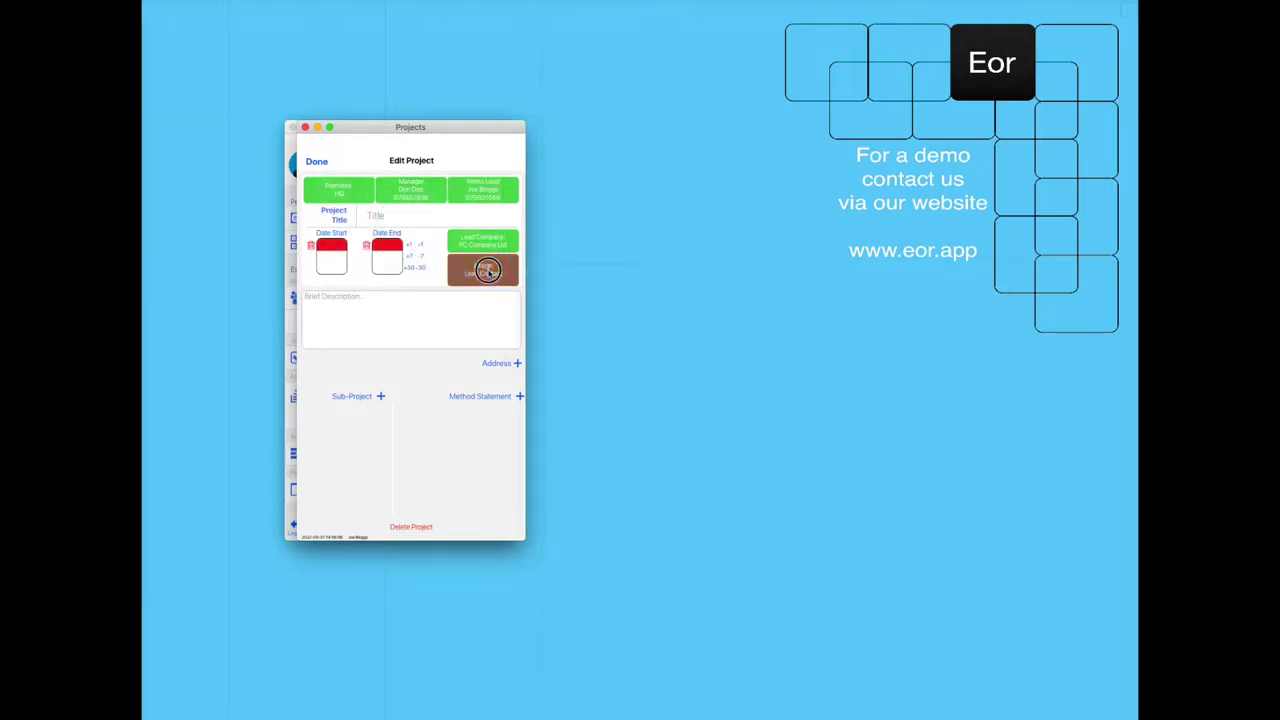
click(408, 218)
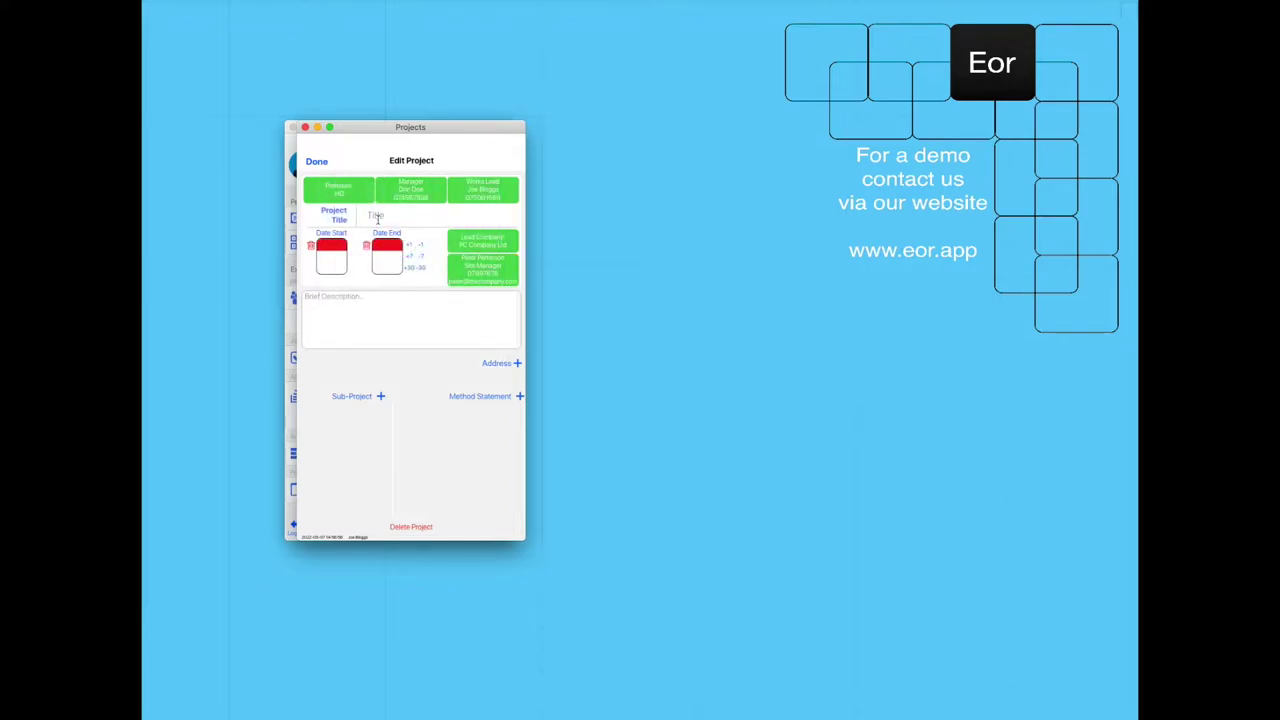
Title the project 'Example Project Today' and schedule it from 7 May to 6 July 2022.
click(381, 217)
text(Example Project Today)
click(337, 262)
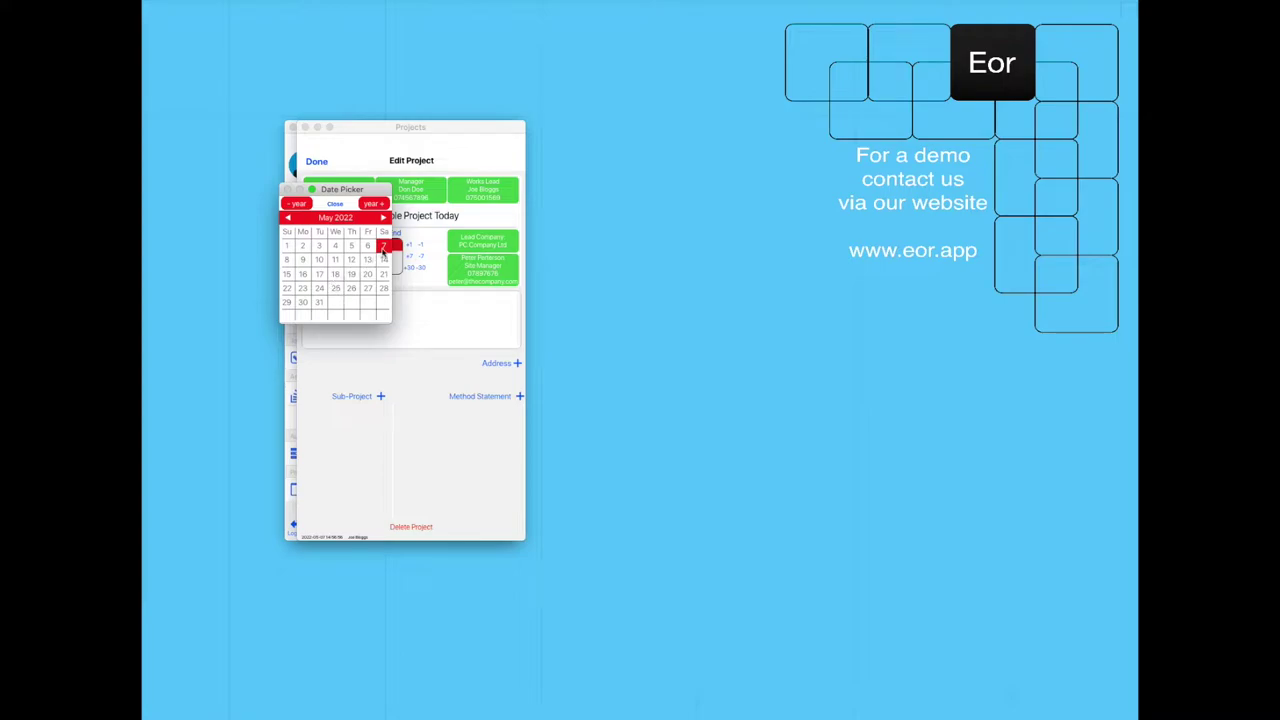
click(383, 245)
click(410, 268)
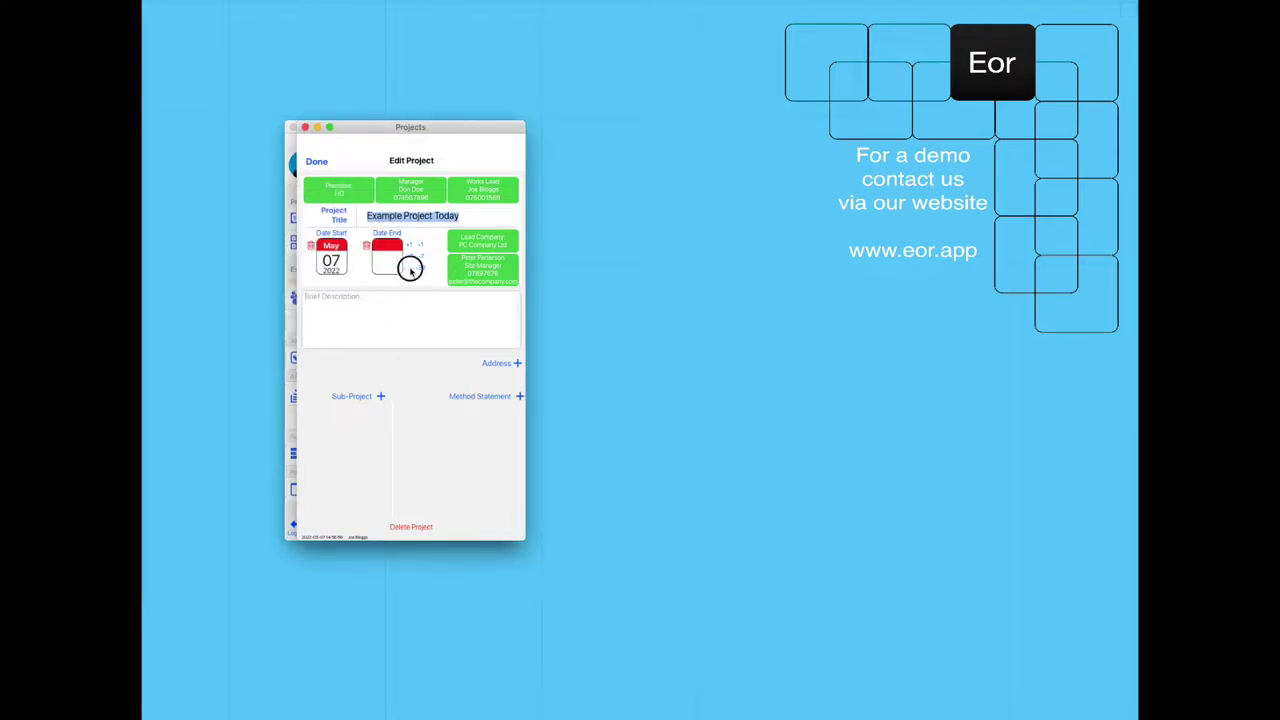
click(410, 268)
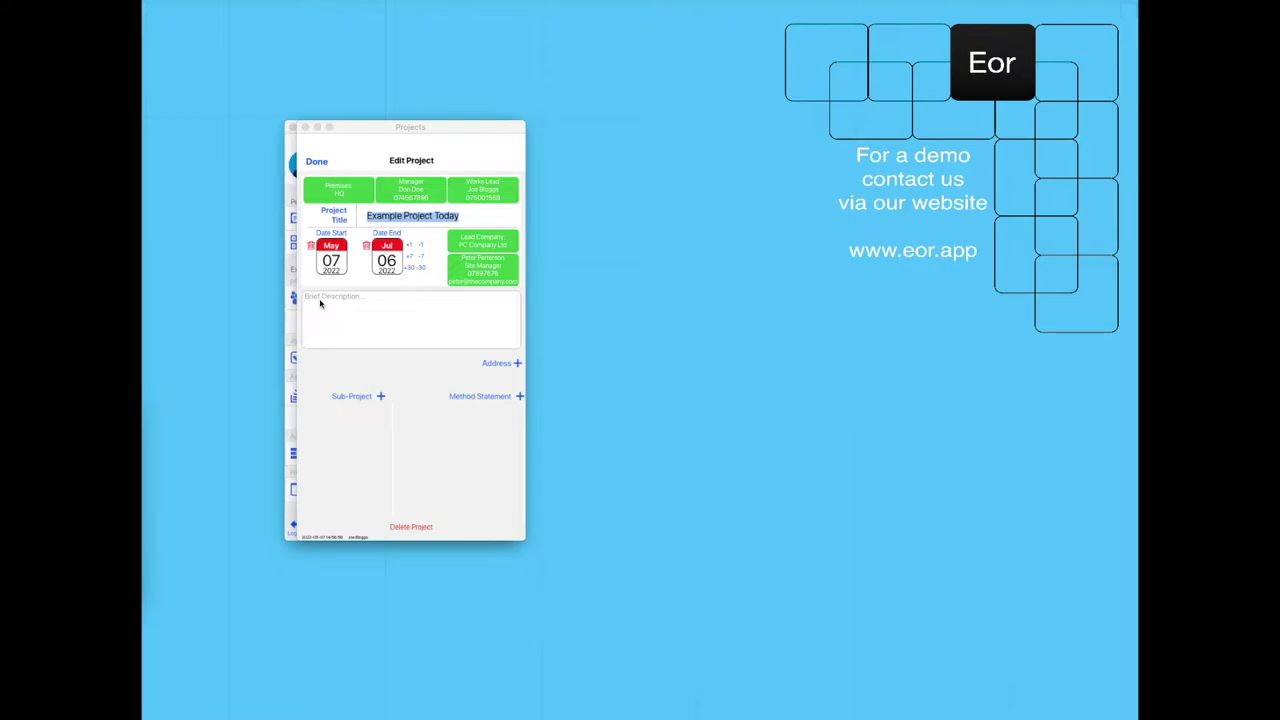
click(320, 301)
Paste in the development brief description and add a premises named 'Project 1'.
text(PC Company Ltd have acquired a parcel of land and are developing the land into a retail site development consisting of dwellings, a pharmacy and shops.)
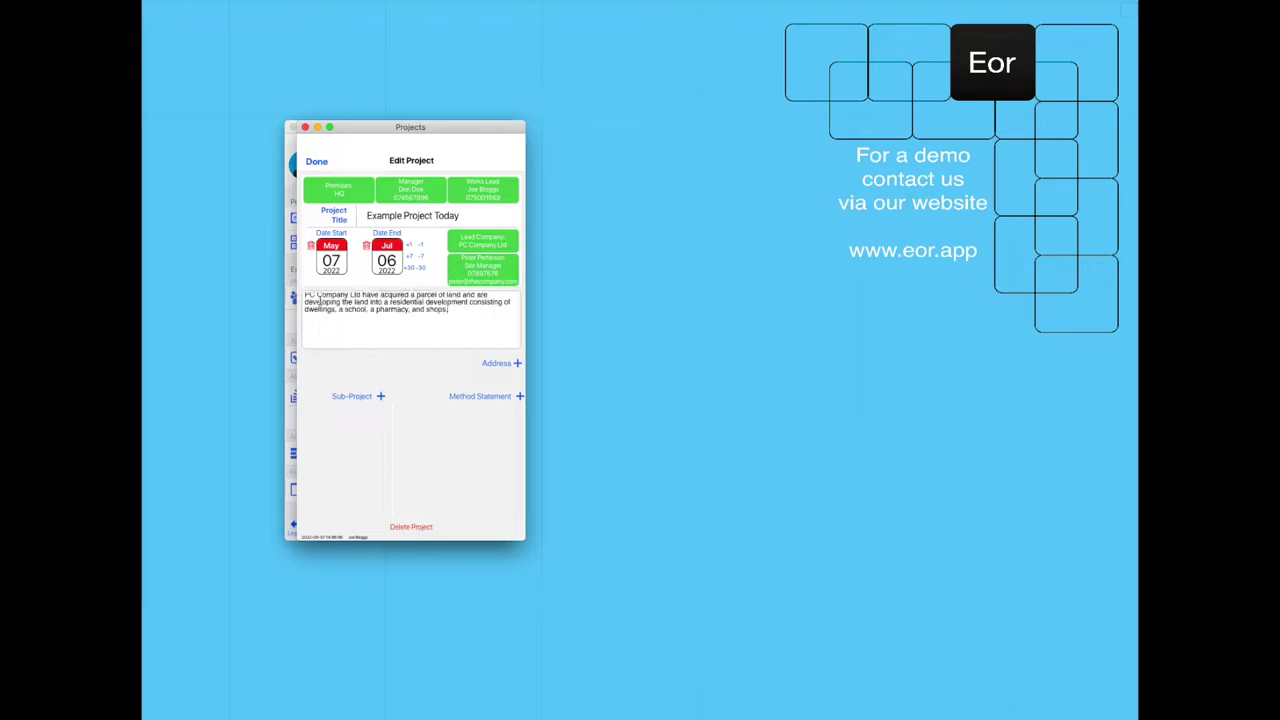
click(518, 365)
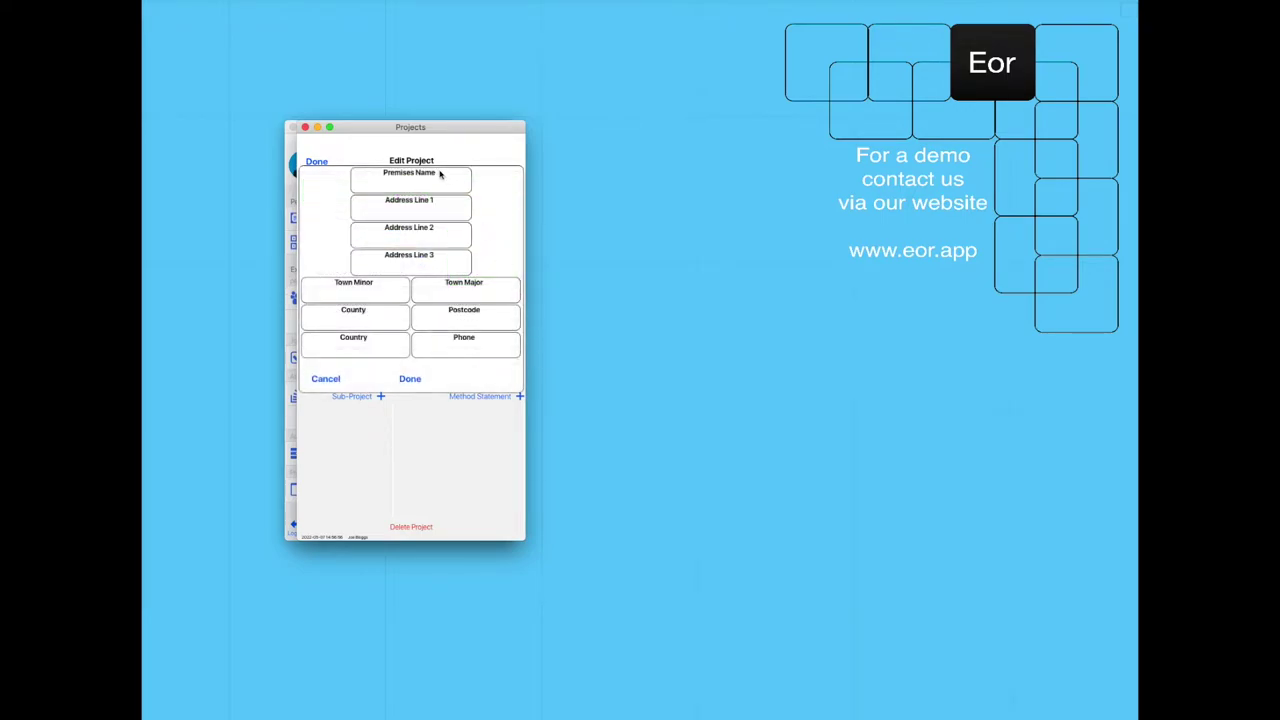
click(421, 182)
text(Project 1)
Save the address The Road, The Town, The County, The Postcode, UK with its phone number.
key(Tab)
text(The Road)
click(465, 294)
text(The Town)
click(355, 322)
text(The County)
key(Tab)
text(The Postcode)
key(Tab)
text(UK)
key(Tab)
text(01234 567890)
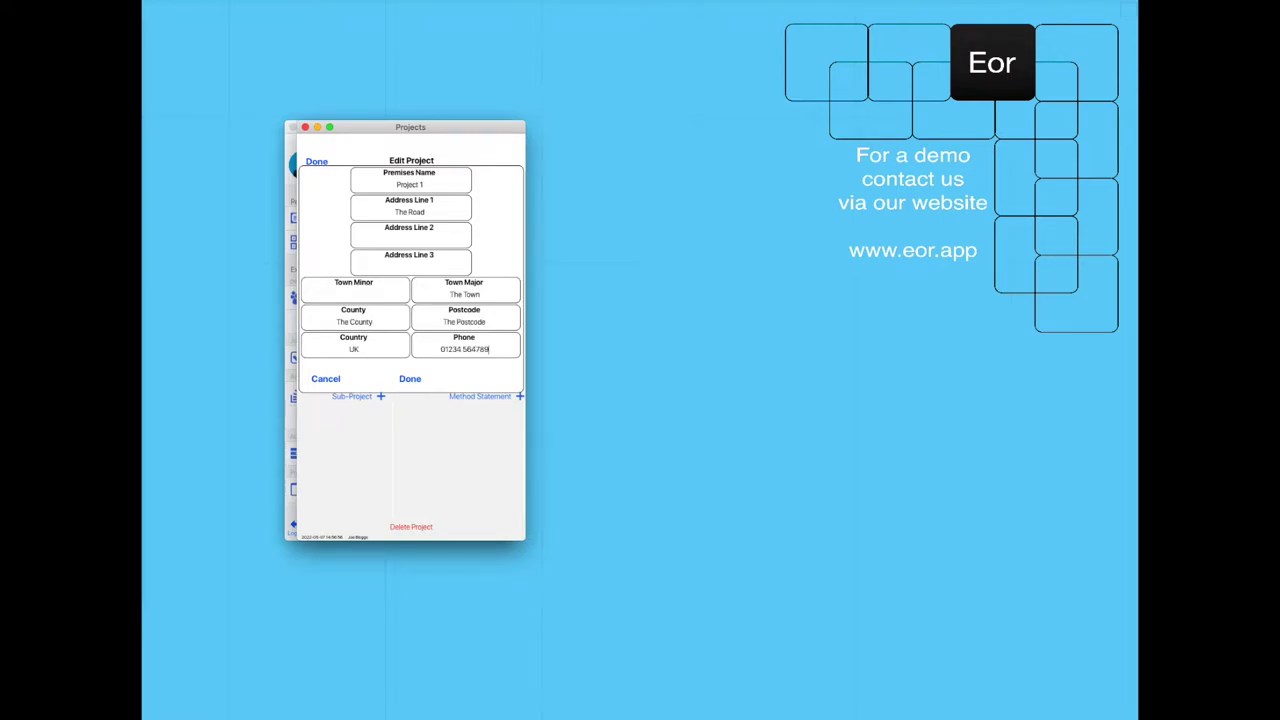
click(409, 379)
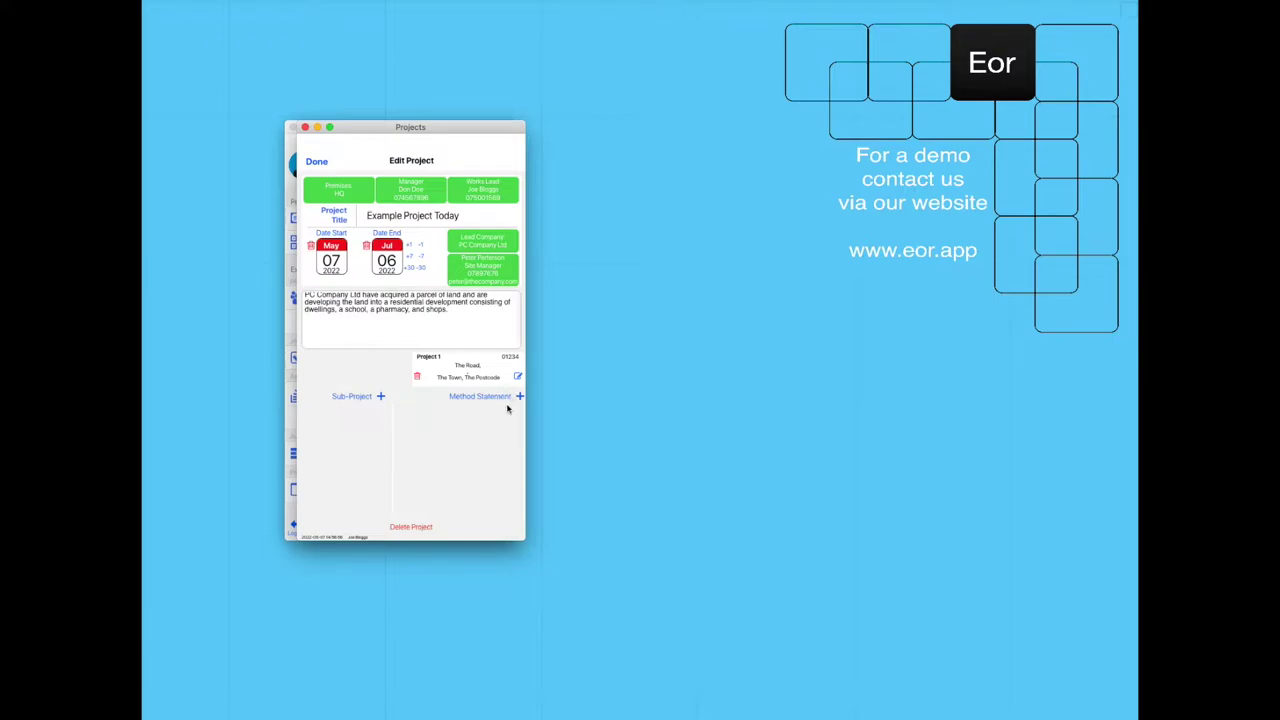
Add a 'Brick and Block Laying' method statement and tick Slips Trips and Falls in generic RAs.
click(518, 398)
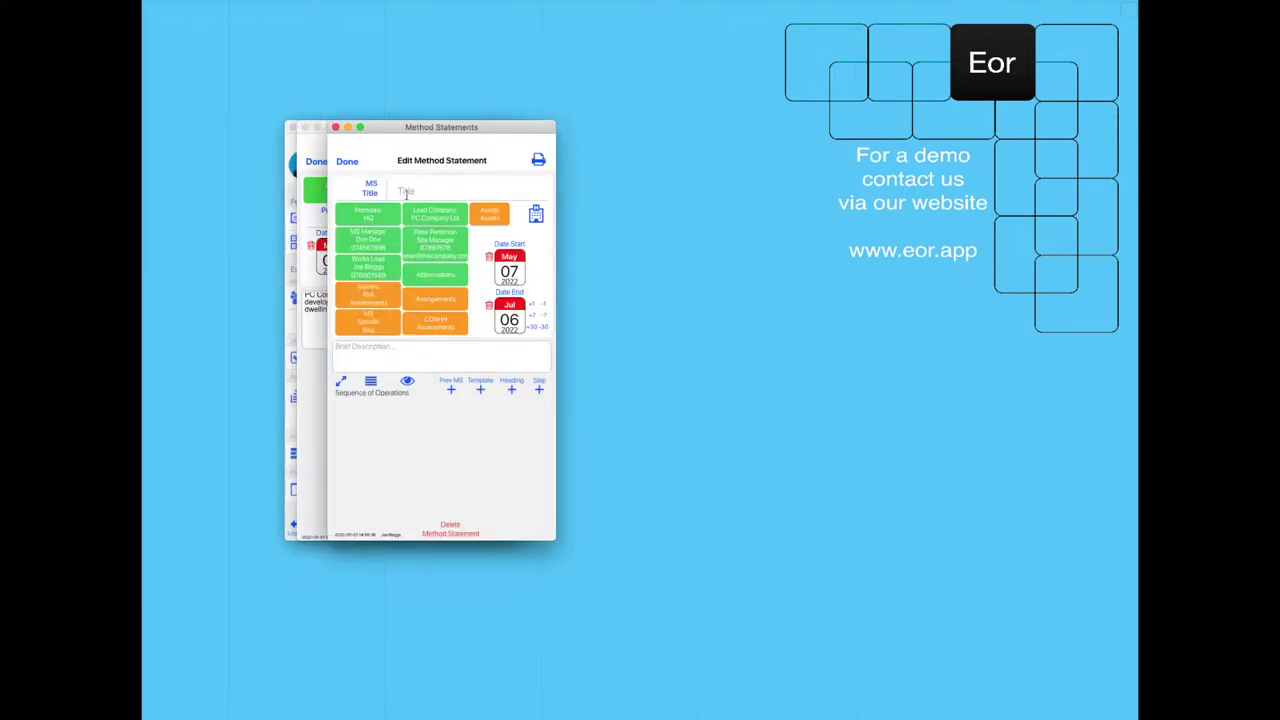
click(405, 192)
text(Brick and Block Laying)
click(380, 300)
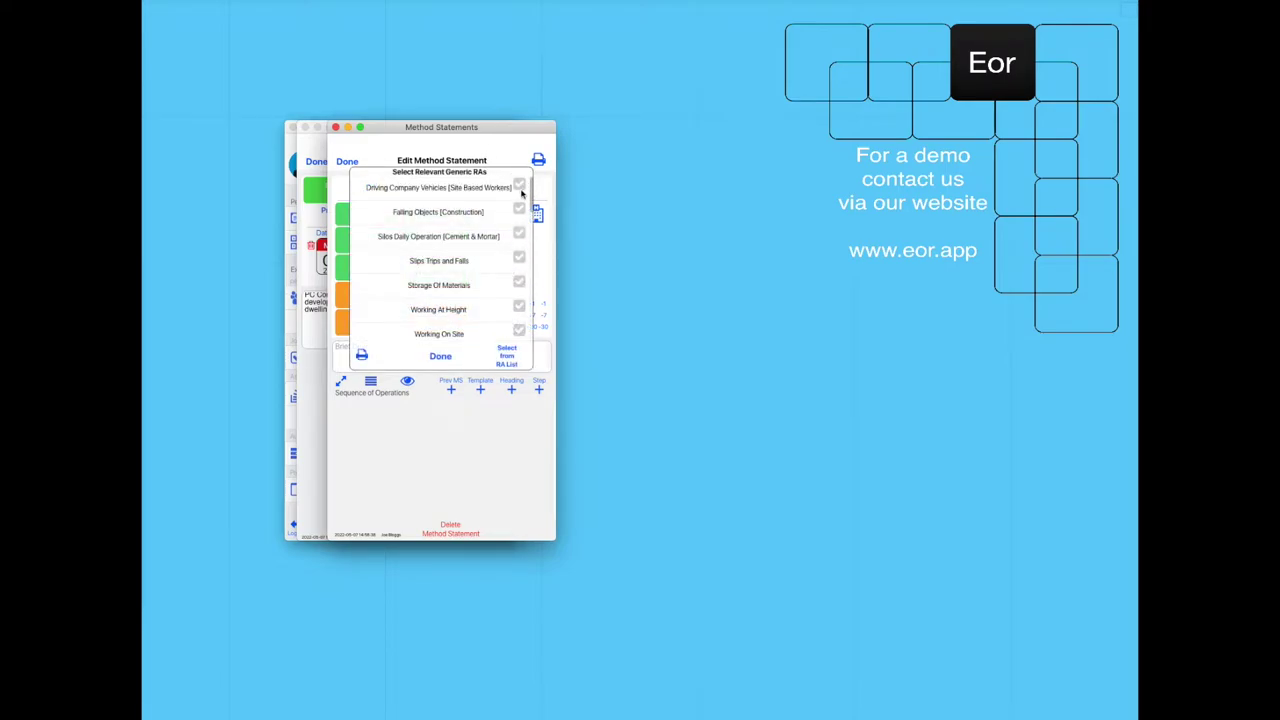
click(520, 260)
Tick the Disc Cutter, Bricklaying General HSE, Ground Level and Jointing & Pointing risk assessments.
scroll(517, 300, down, 3)
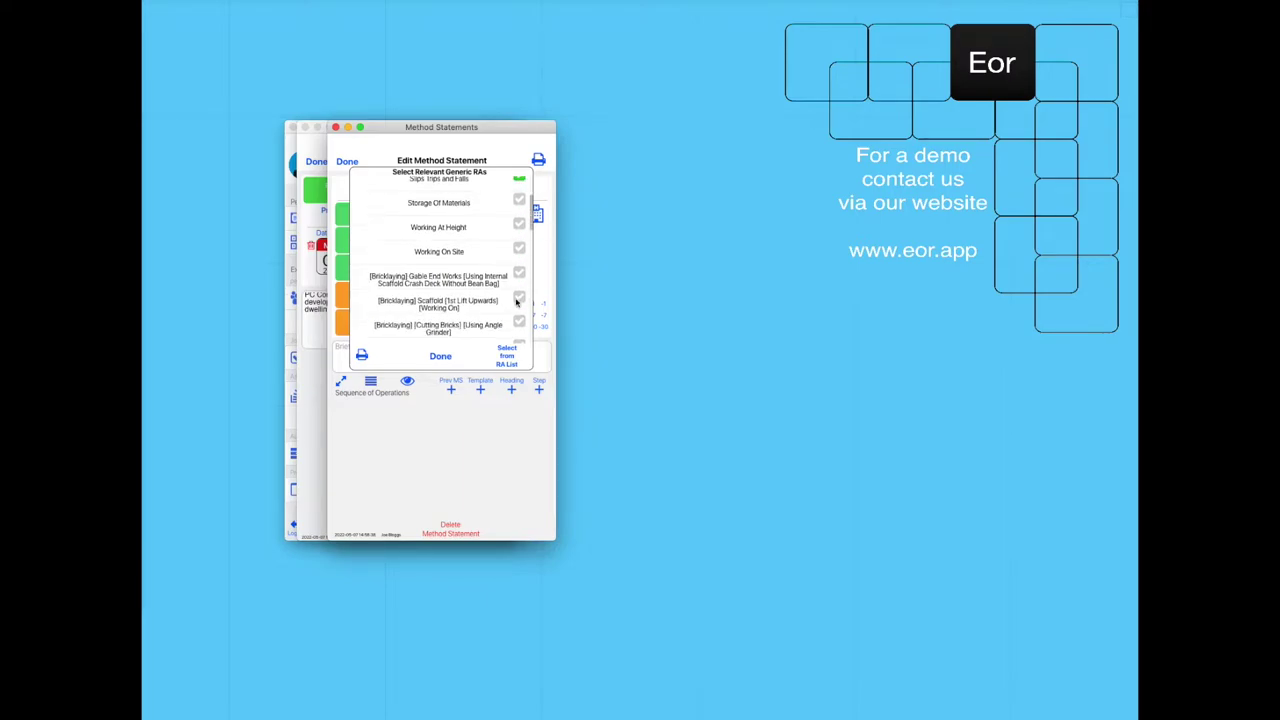
scroll(517, 300, down, 2)
click(520, 282)
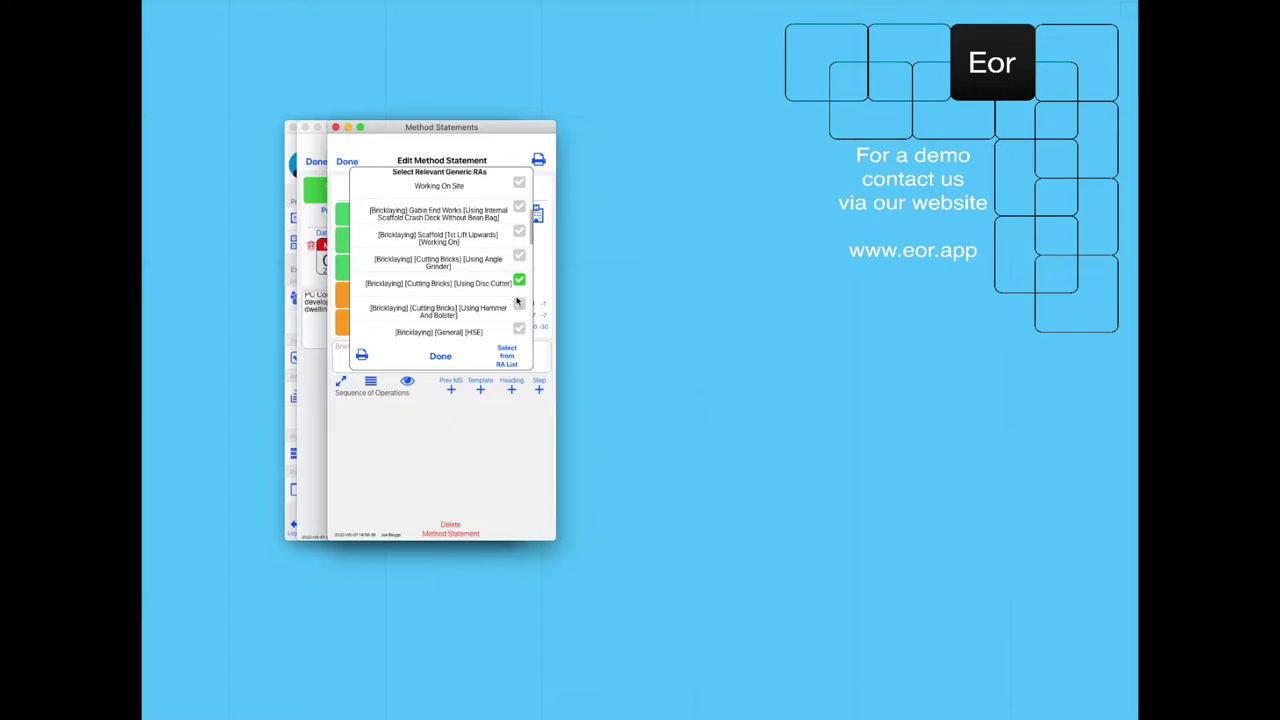
scroll(517, 300, down, 1)
click(519, 308)
scroll(517, 306, down, 1)
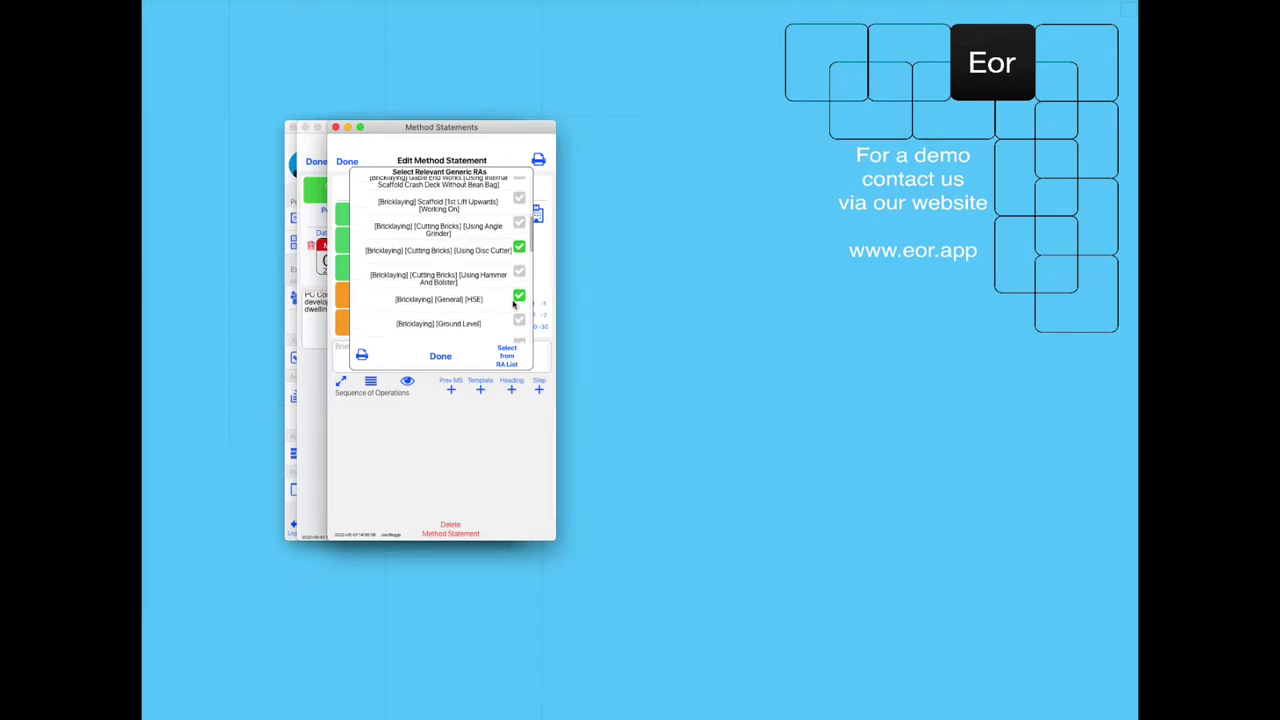
click(516, 305)
scroll(518, 295, down, 2)
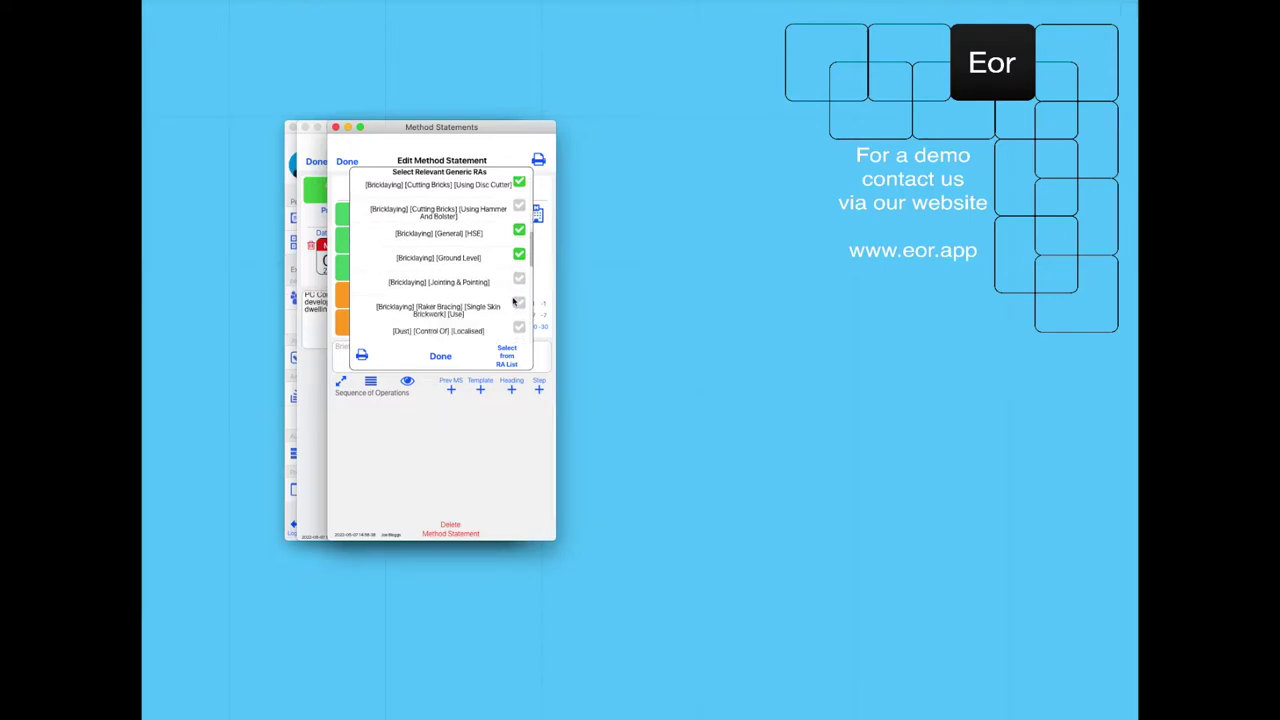
click(520, 282)
Tick Exposure Havs, Exposure Noise and Manual Handling Lifting Lintels, then confirm the generic RAs.
scroll(520, 300, down, 2)
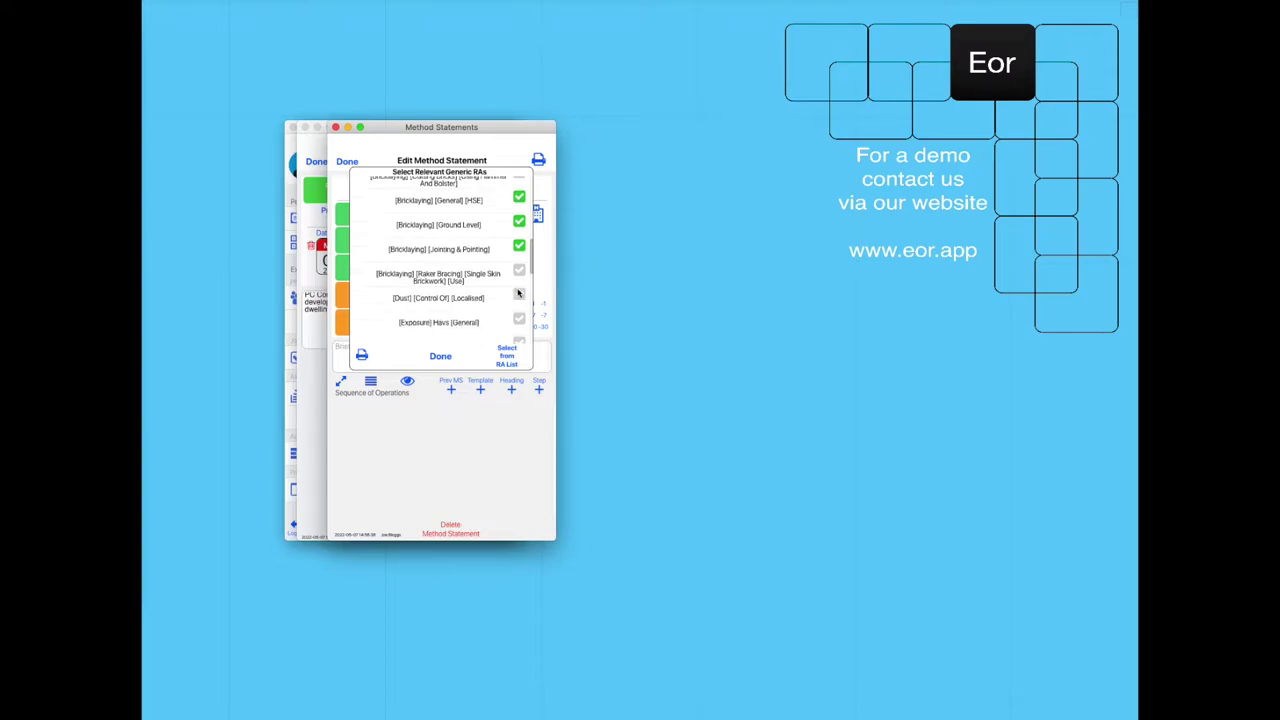
click(520, 304)
scroll(516, 296, down, 1)
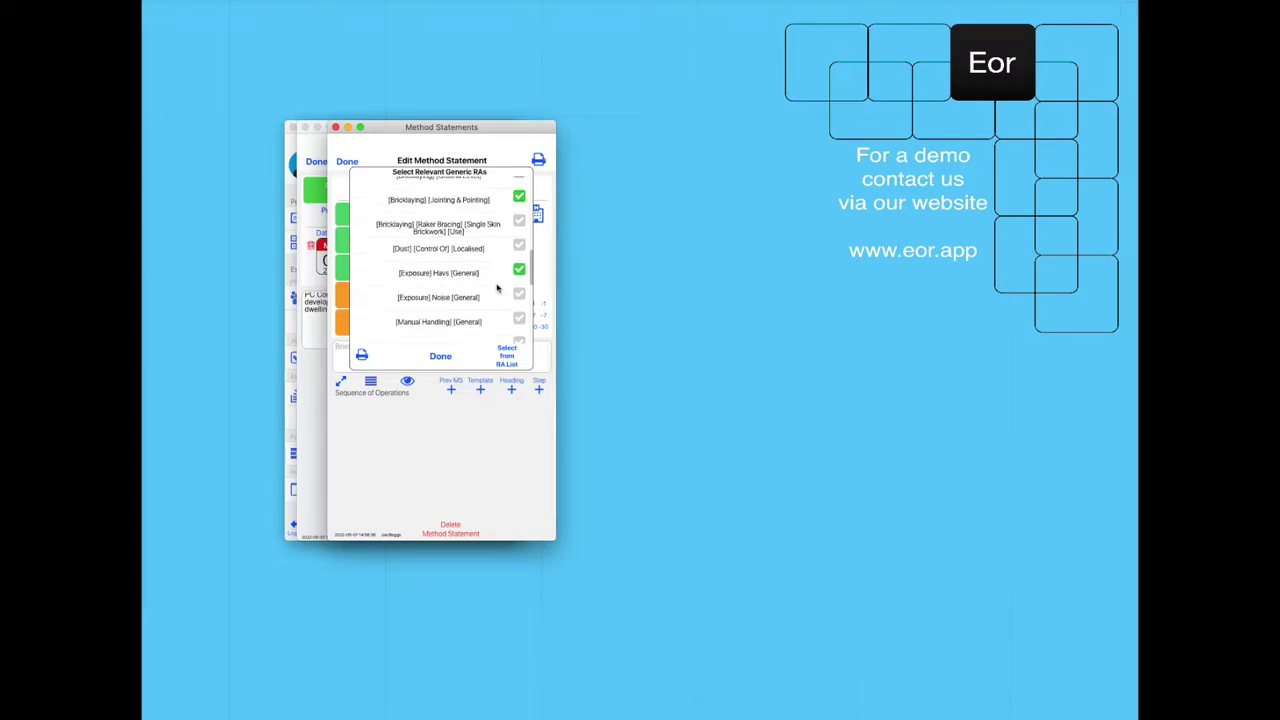
click(514, 293)
scroll(516, 296, down, 1)
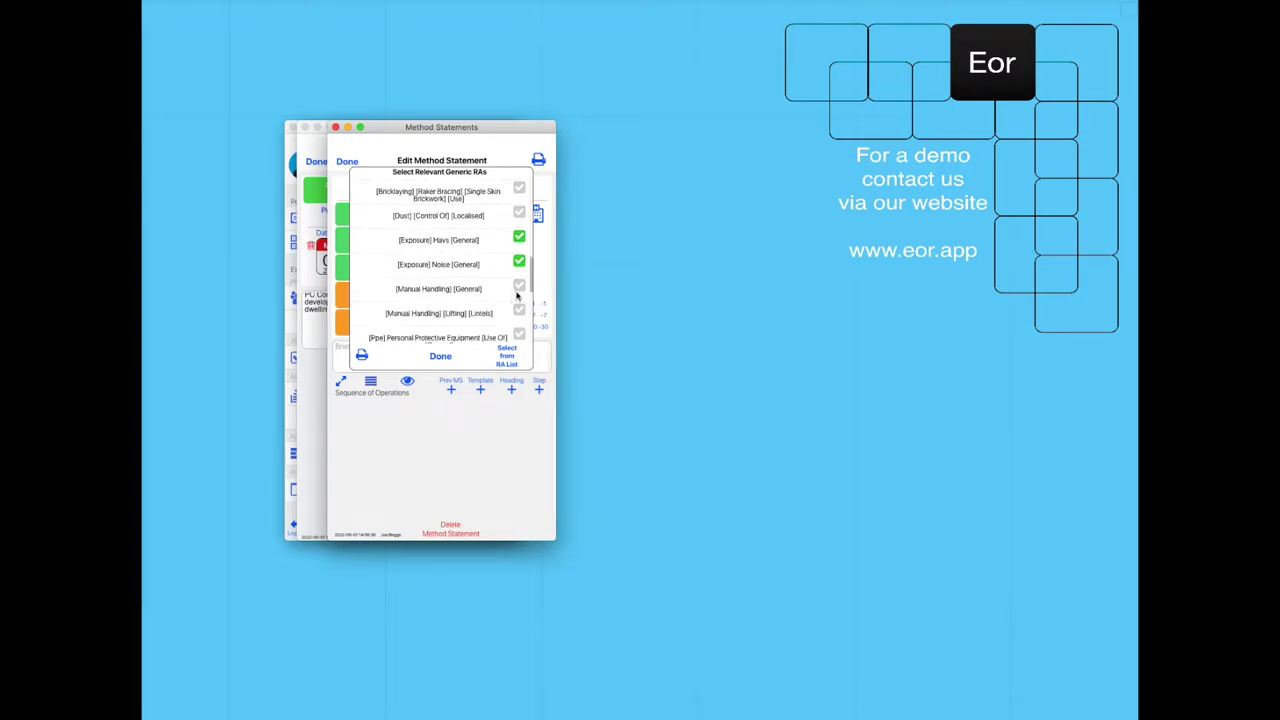
click(519, 310)
click(454, 360)
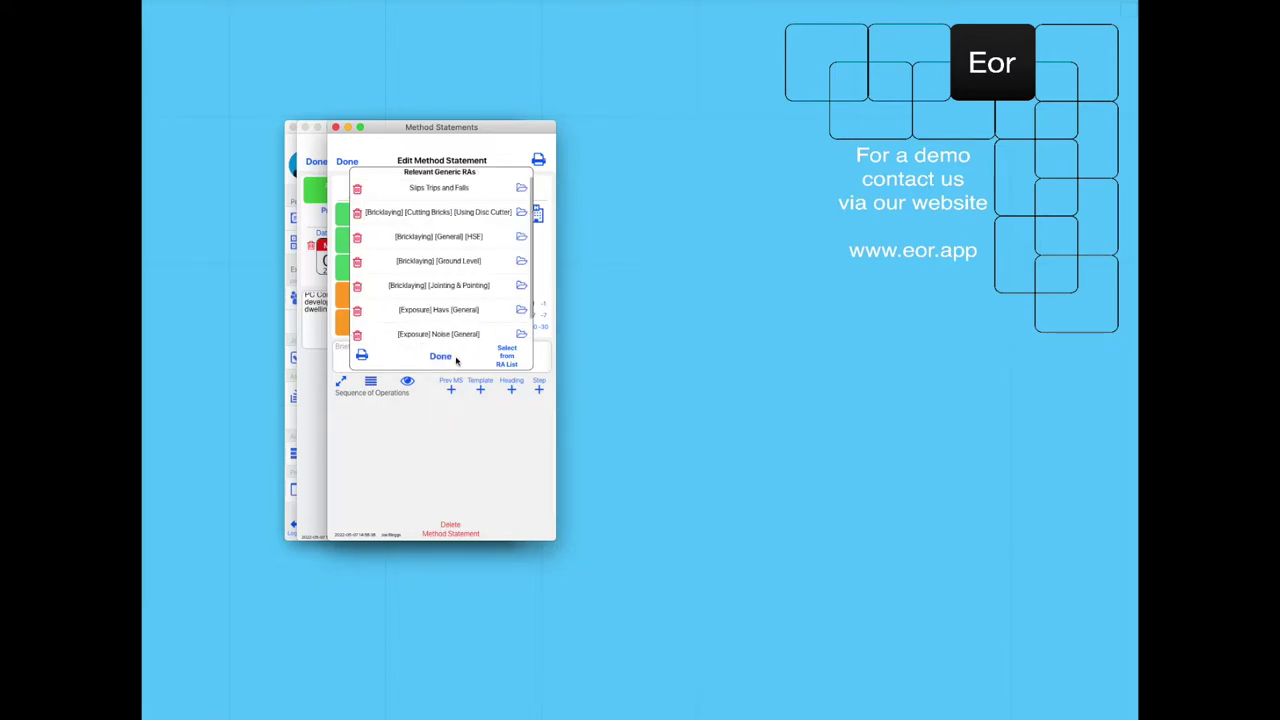
click(454, 360)
Attach Cement, Linemarking Spray Paint, Mortar Plasticiser, Petrol and Silica Dust COSHH assessments.
click(491, 209)
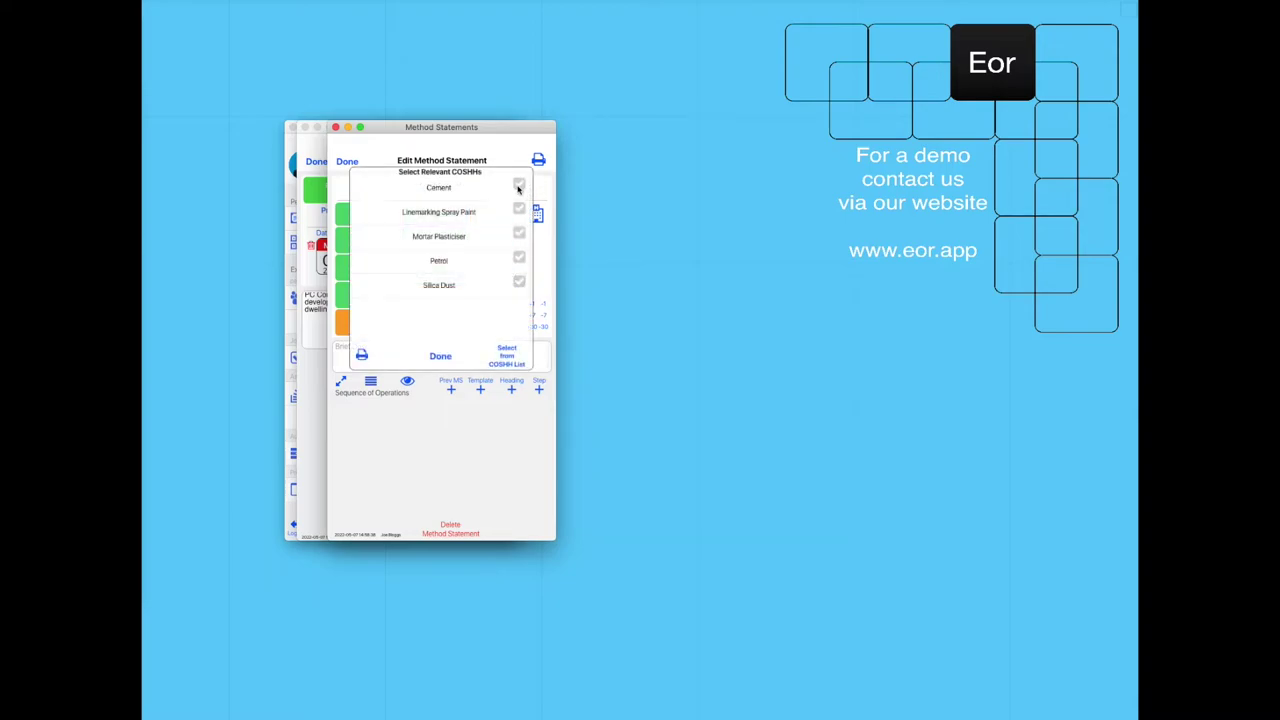
click(520, 185)
click(519, 209)
click(519, 233)
click(519, 258)
click(520, 282)
click(456, 350)
click(452, 357)
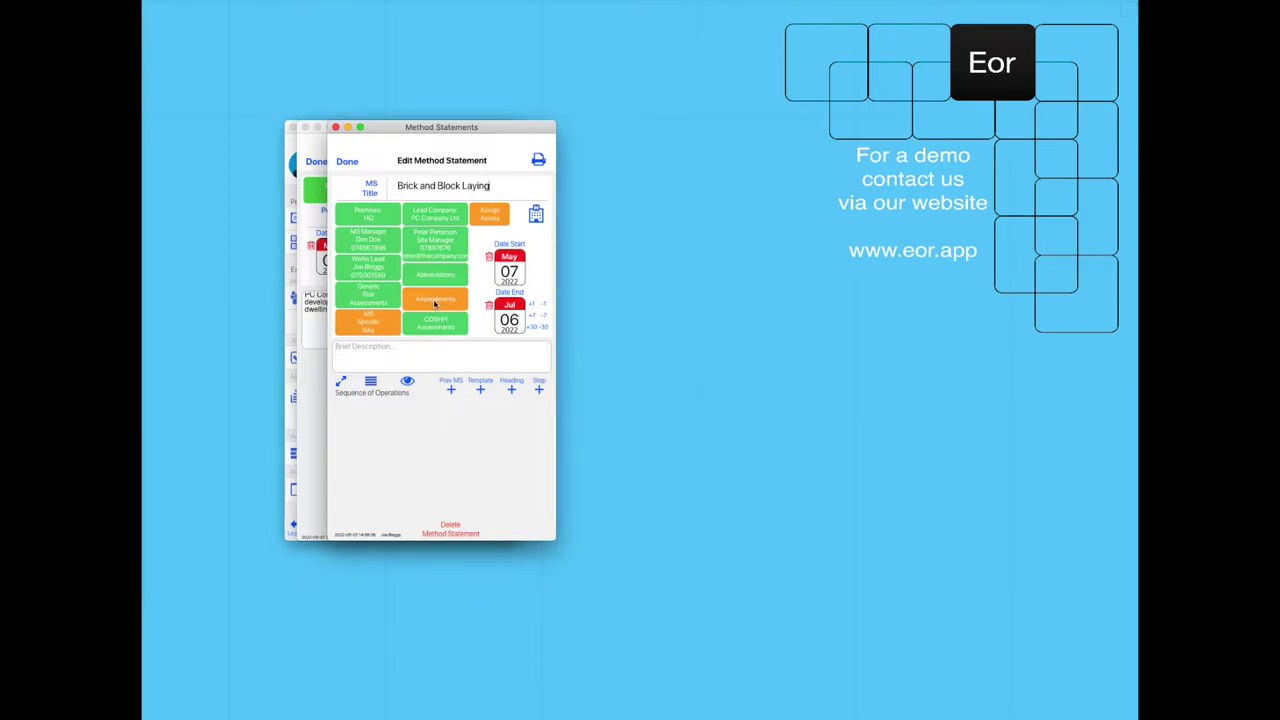
Add Communication arrangements with pasted bullet points and Delivery of Materials with its standard text.
click(435, 301)
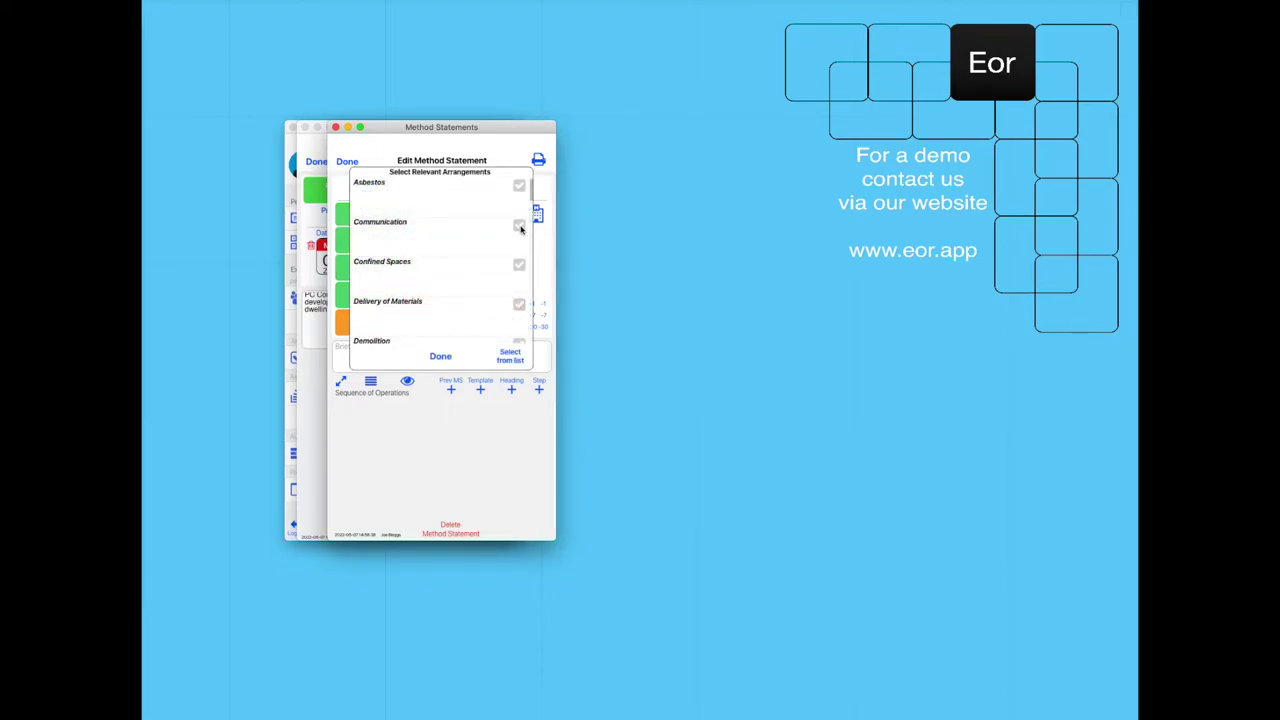
click(520, 229)
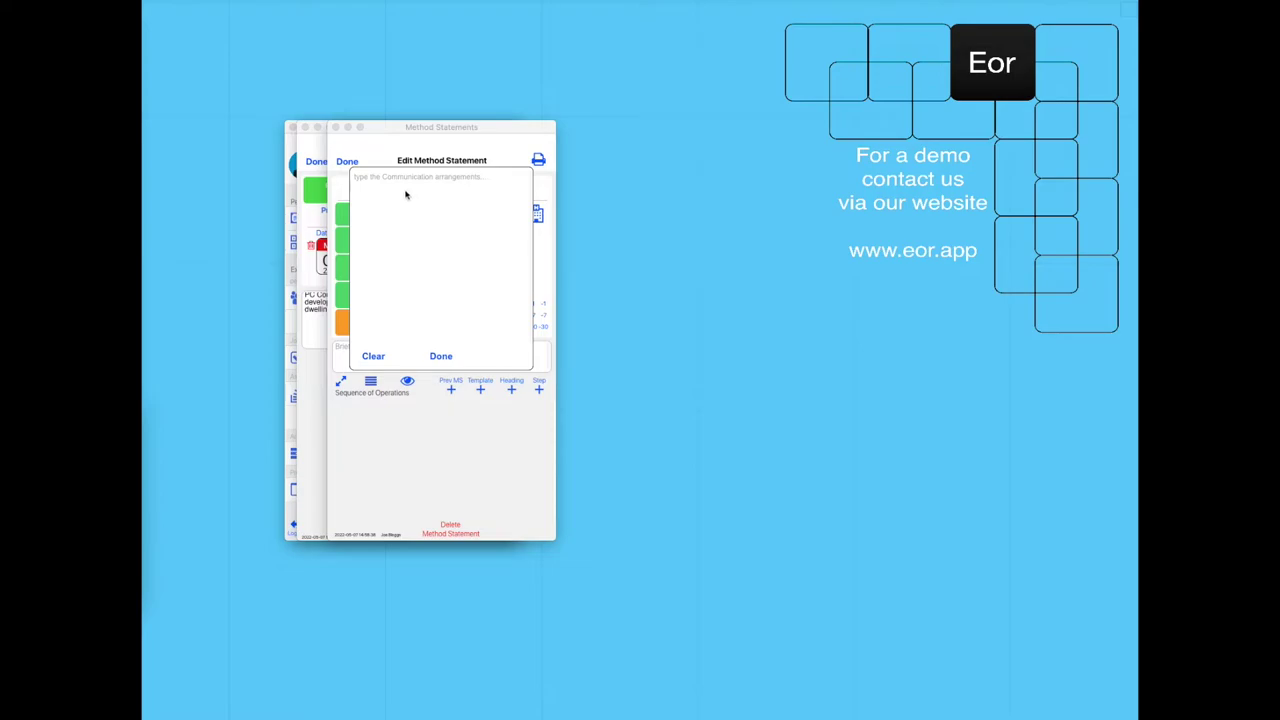
click(406, 195)
text(- Principal induction - RAMS Briefing - Regular toolbox talks)
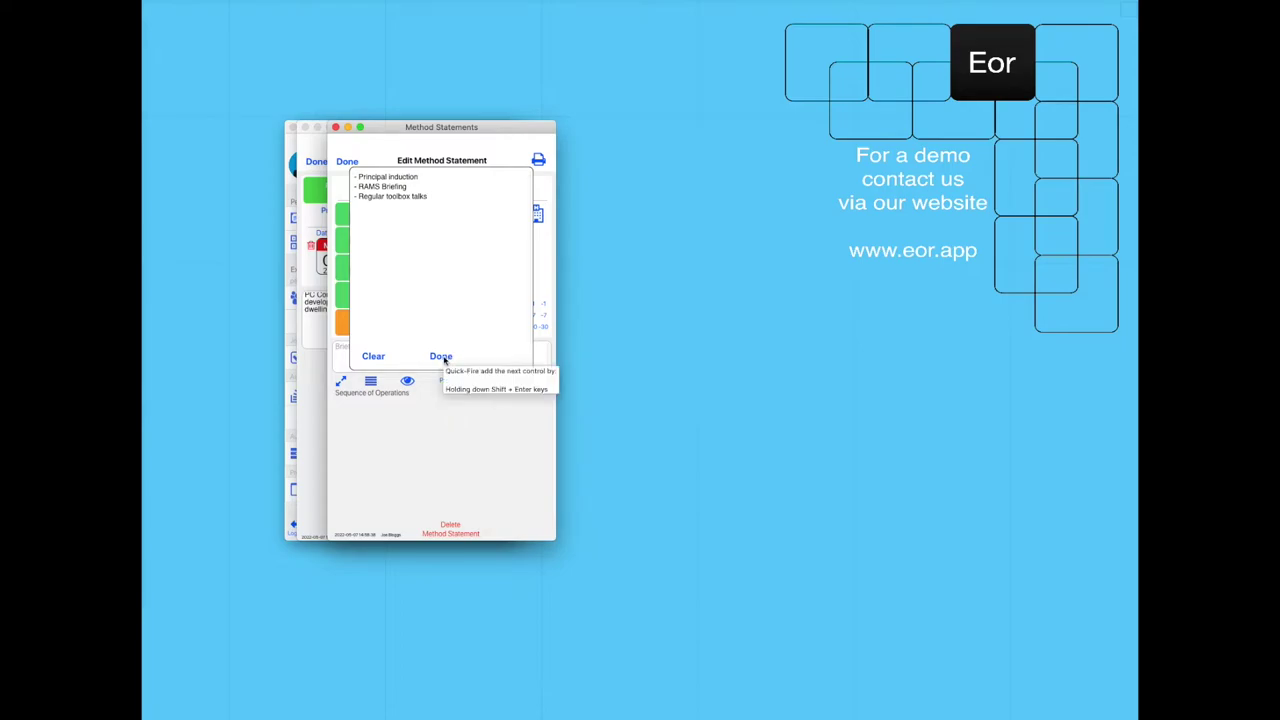
click(443, 358)
click(519, 303)
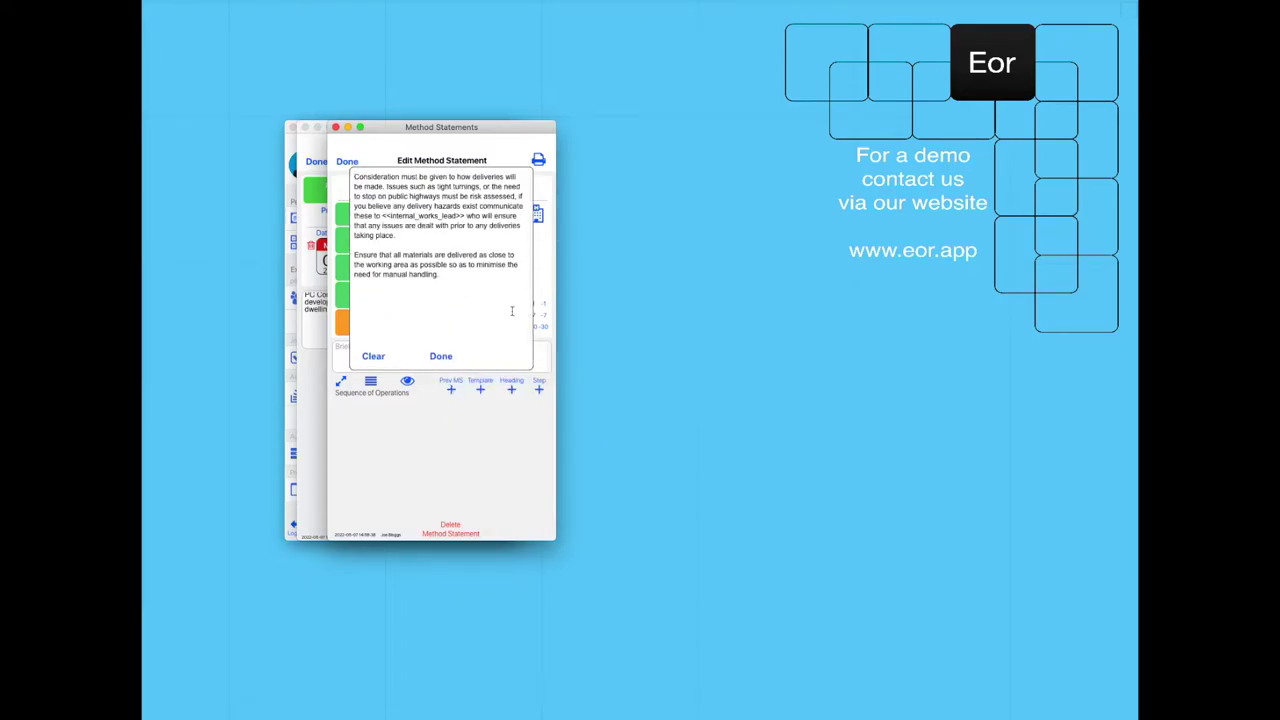
click(443, 364)
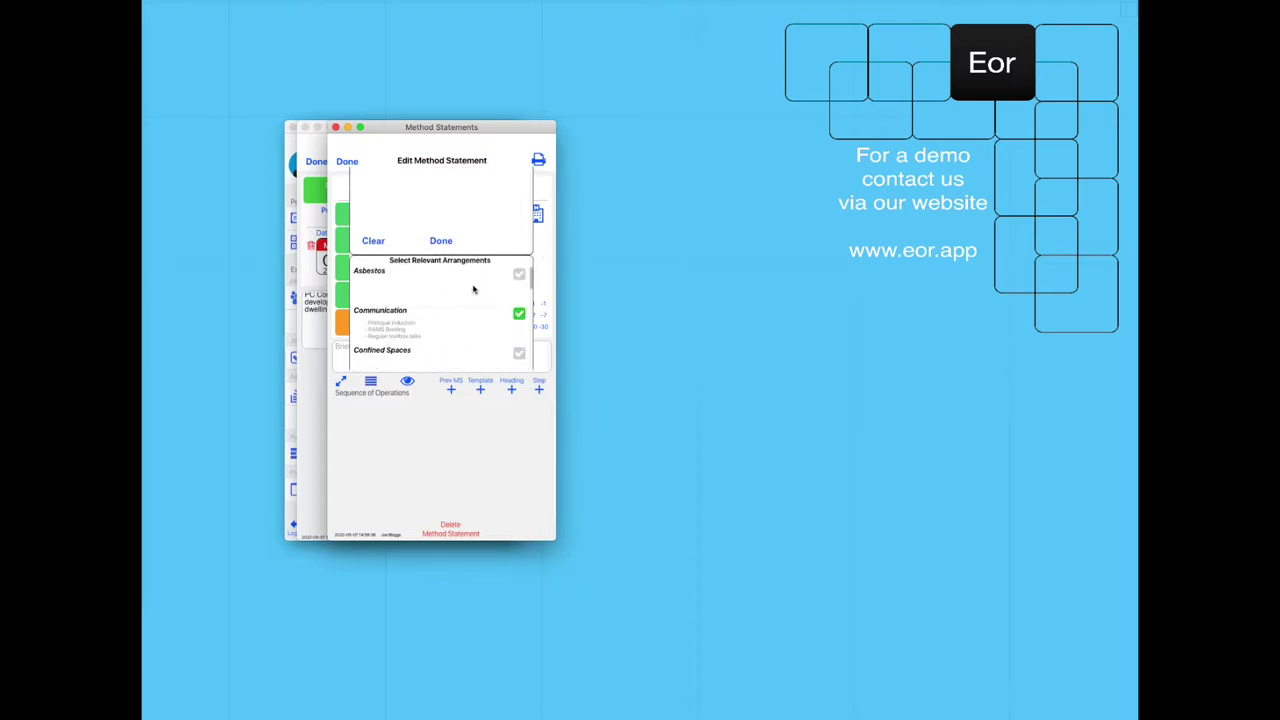
Add the nearest hospital arrangement with its pasted address, then paste the works brief description.
scroll(466, 272, down, 5)
scroll(466, 276, down, 5)
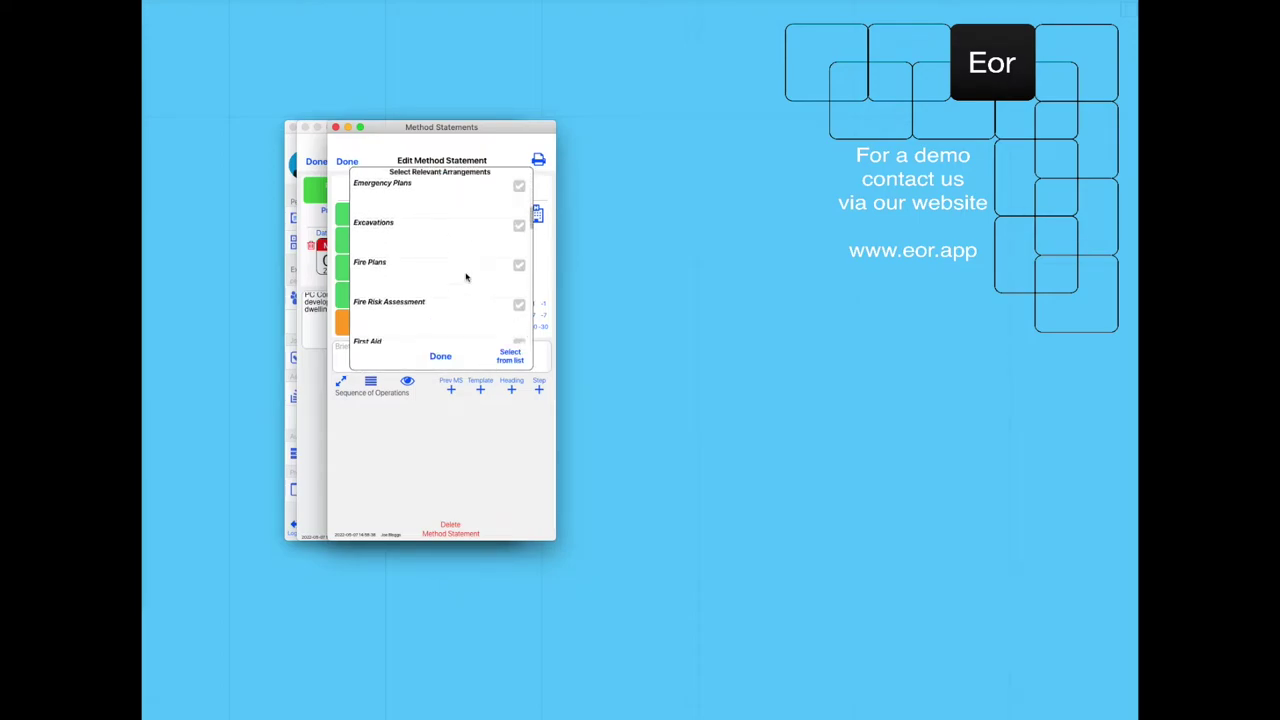
click(518, 303)
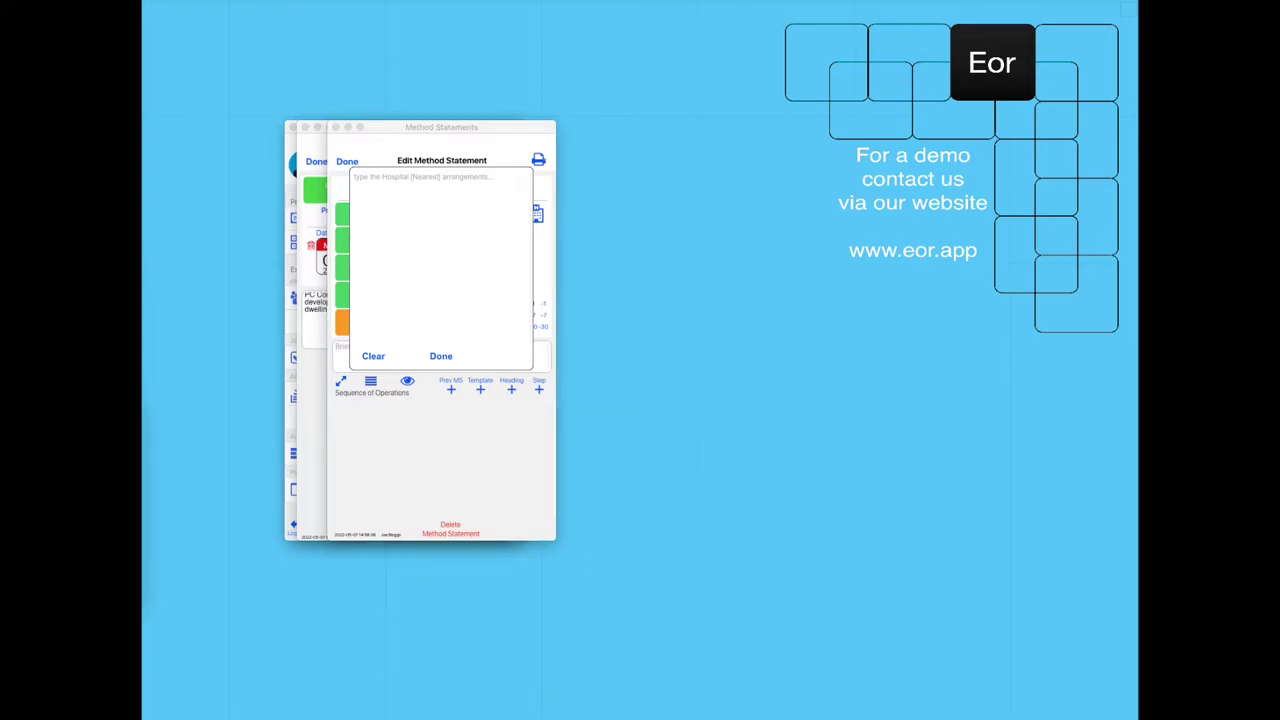
key(super+v)
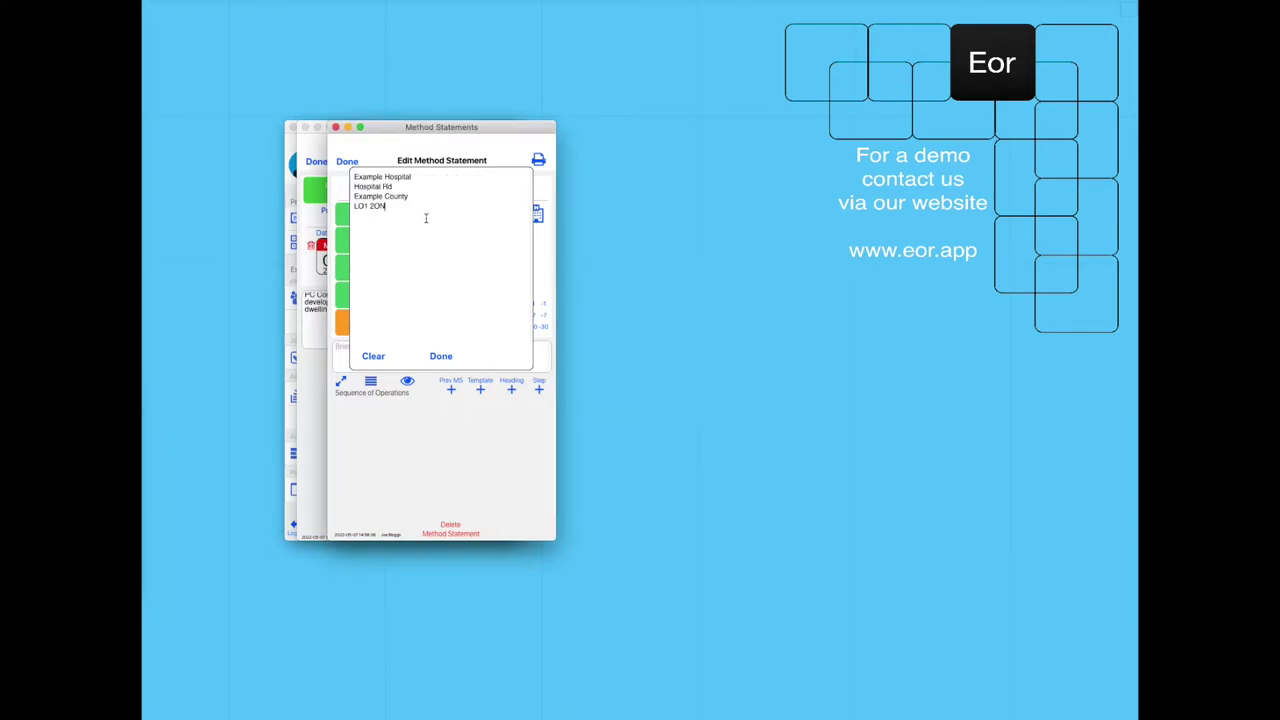
click(441, 356)
click(452, 360)
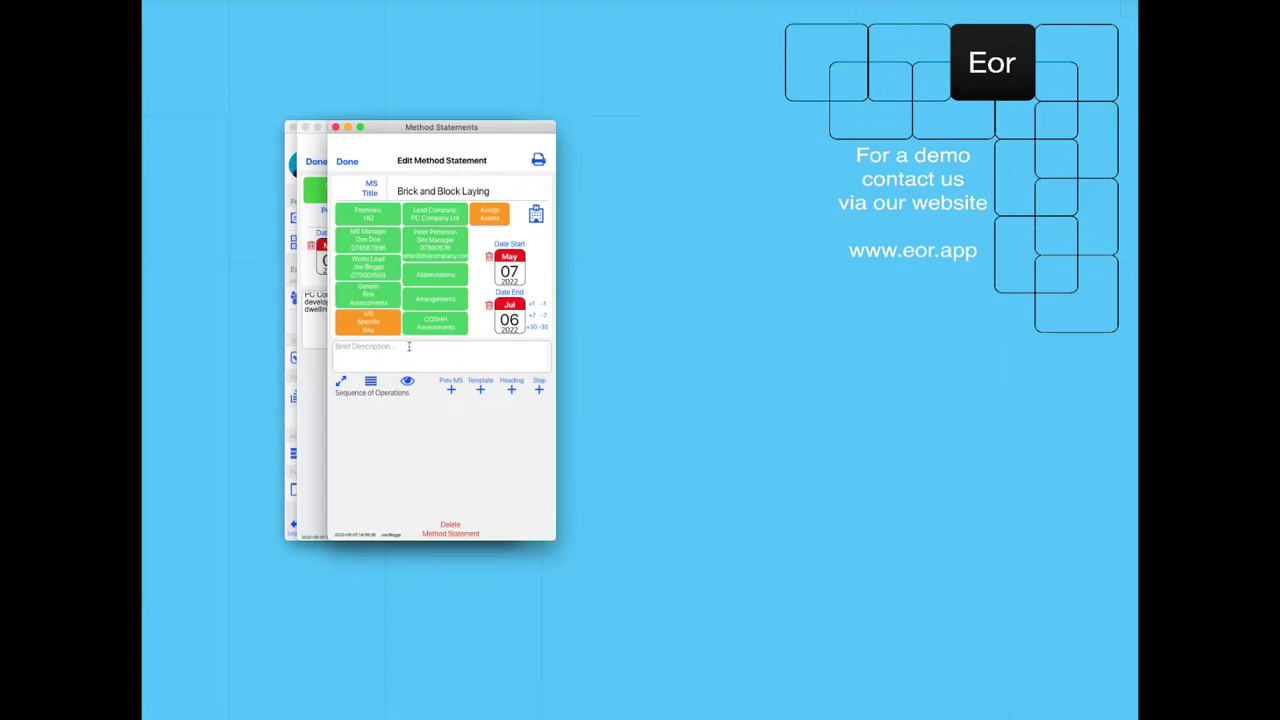
click(408, 346)
text(This method statement relates to the brick and block work being carried out on 20 residential units of 2 storeys constructed in traditional brickwork)
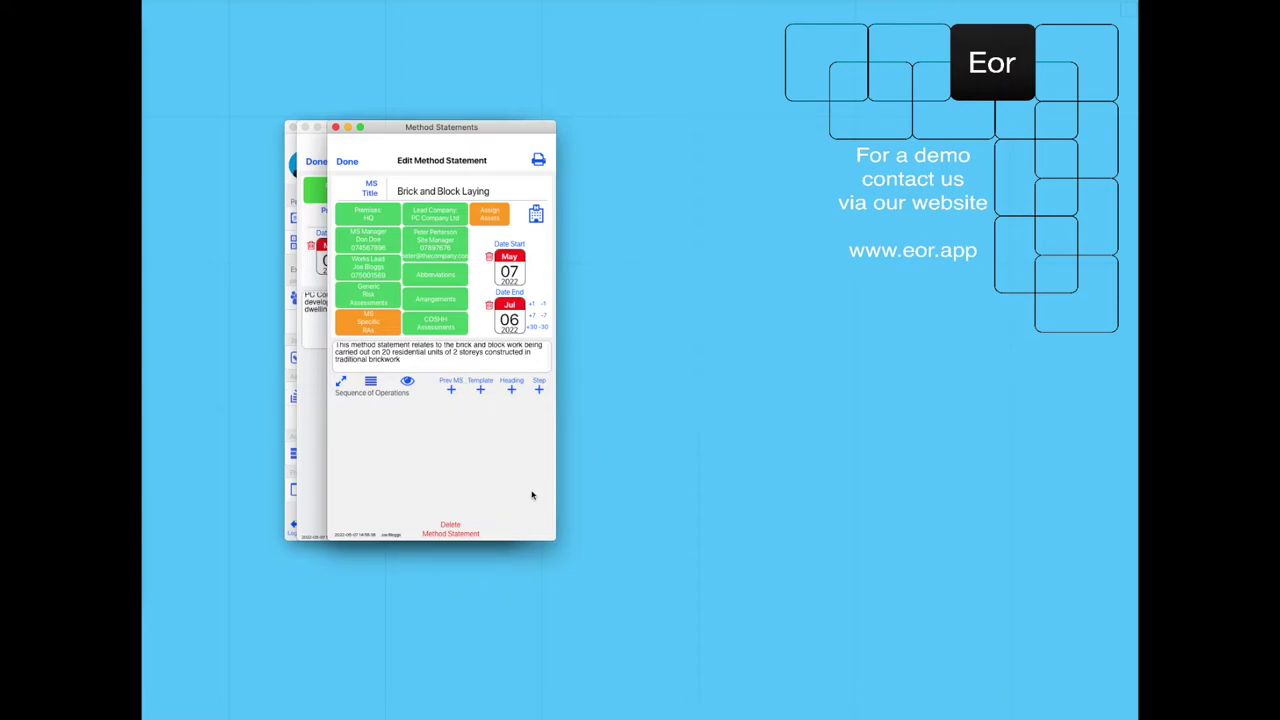
Enlarge the method statements window and expand Sequence of Operations to fill it.
drag(555, 538, 757, 669)
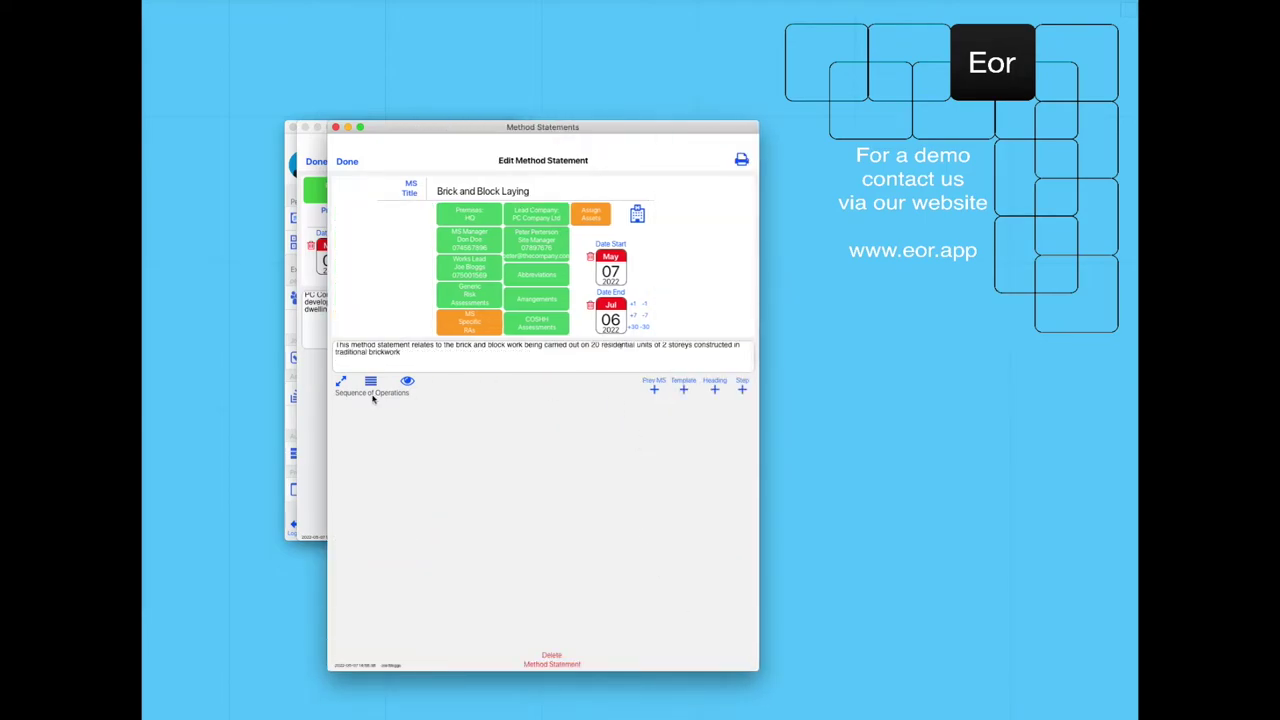
click(340, 381)
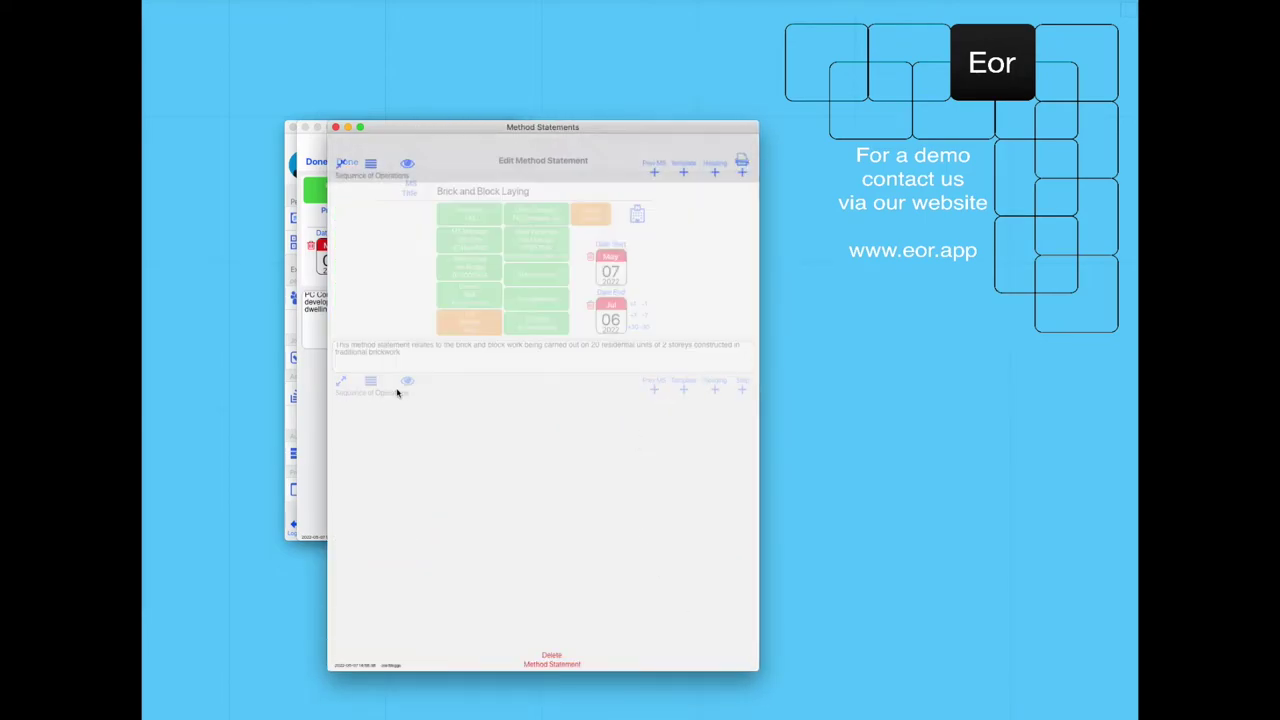
Insert the eight Site [Entering] template steps into the sequence of operations.
click(684, 173)
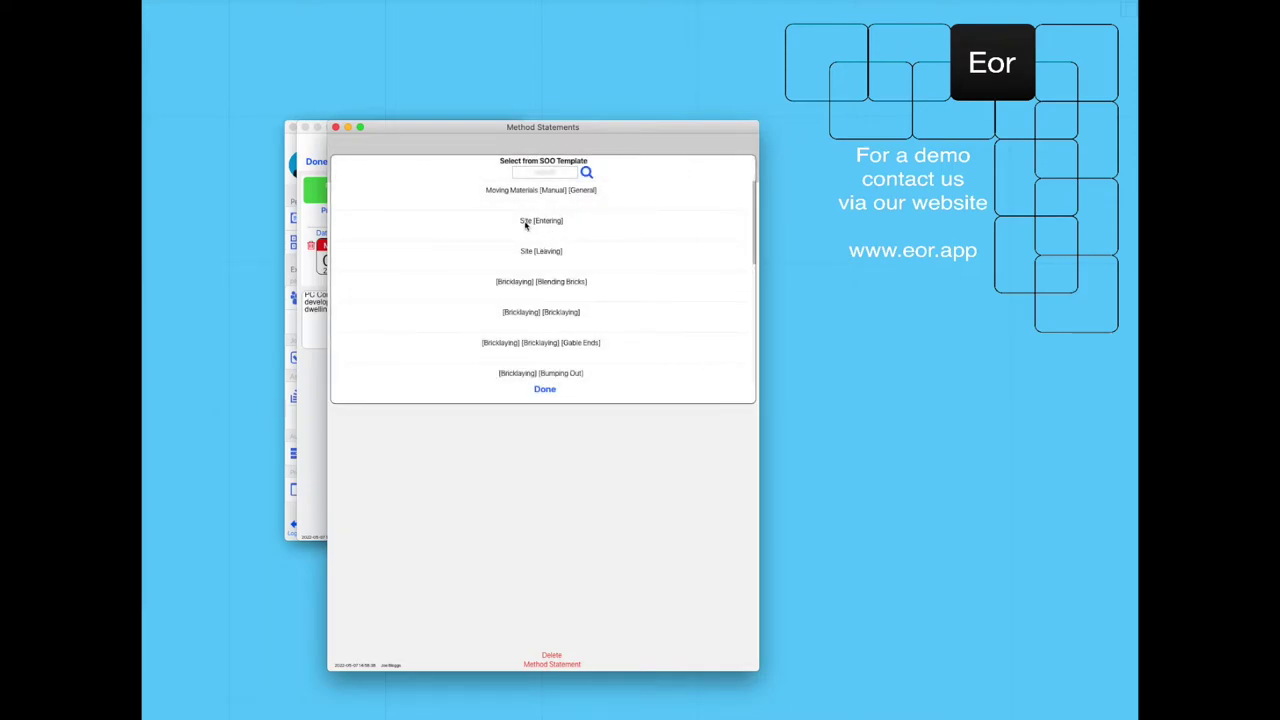
click(521, 221)
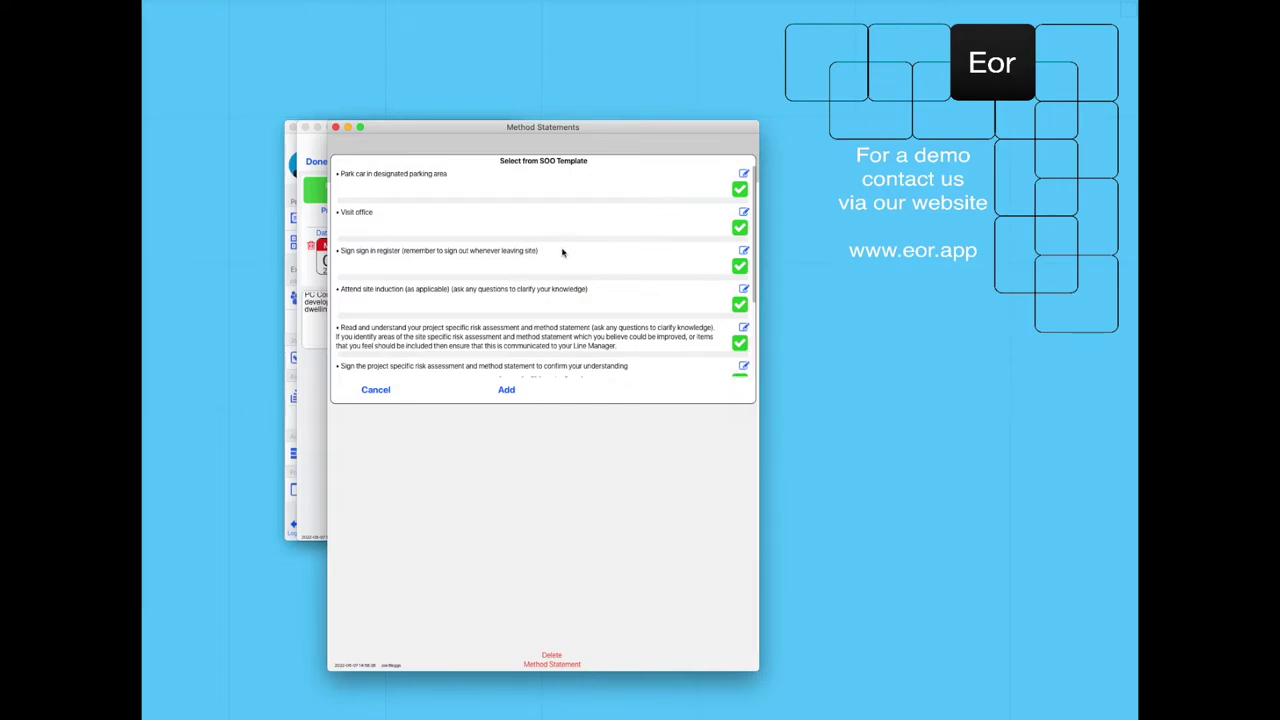
click(505, 390)
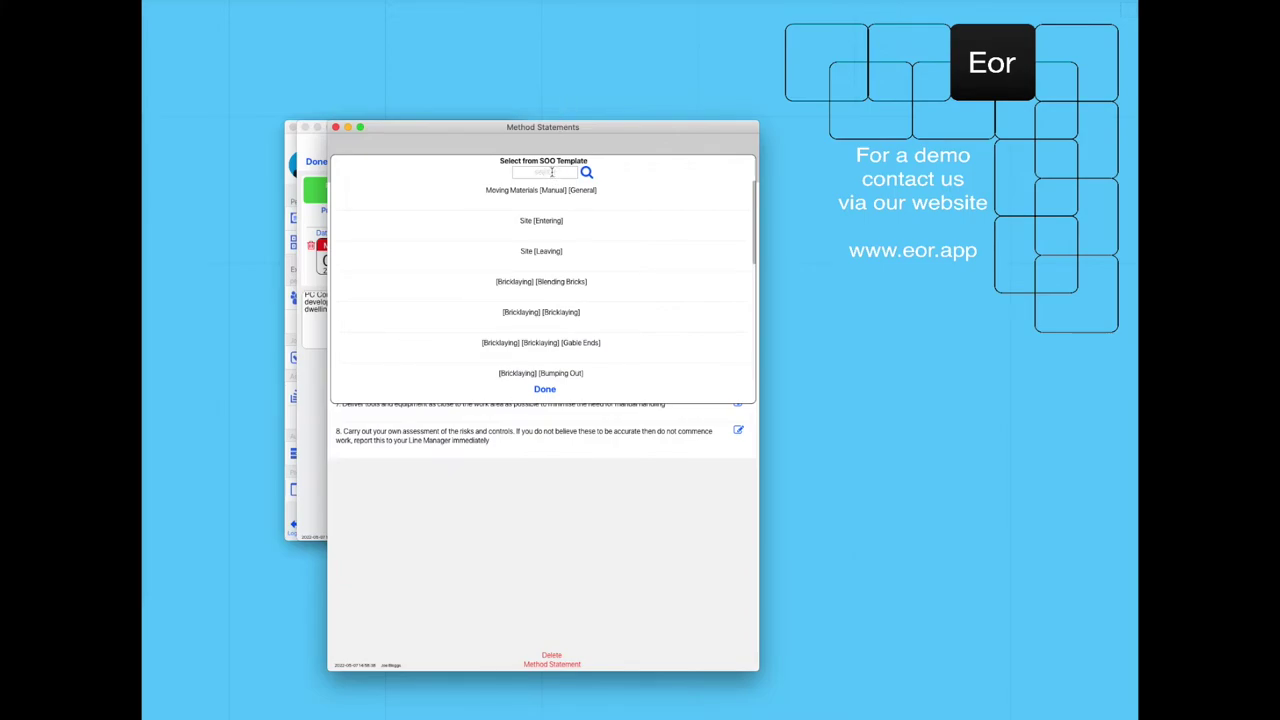
click(551, 172)
Add the asbestos, delivery and unloading, and [Construction] Setting Out template steps.
text(asb)
click(563, 196)
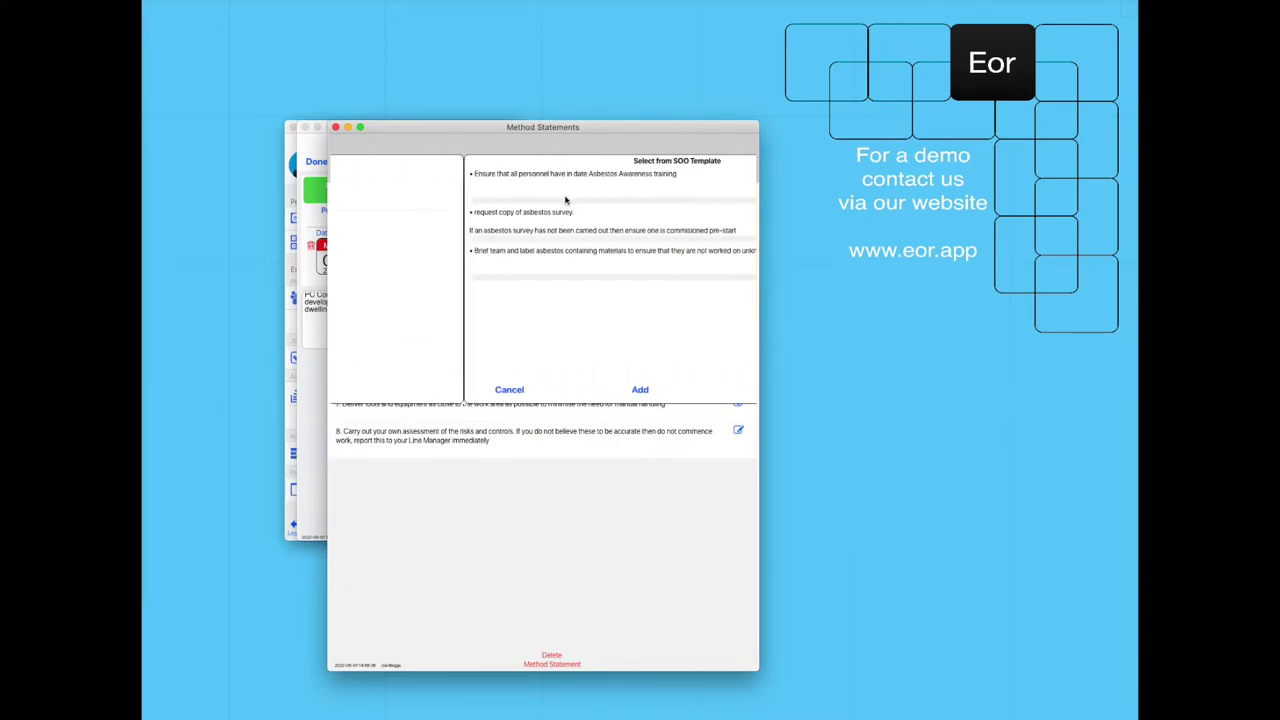
click(510, 389)
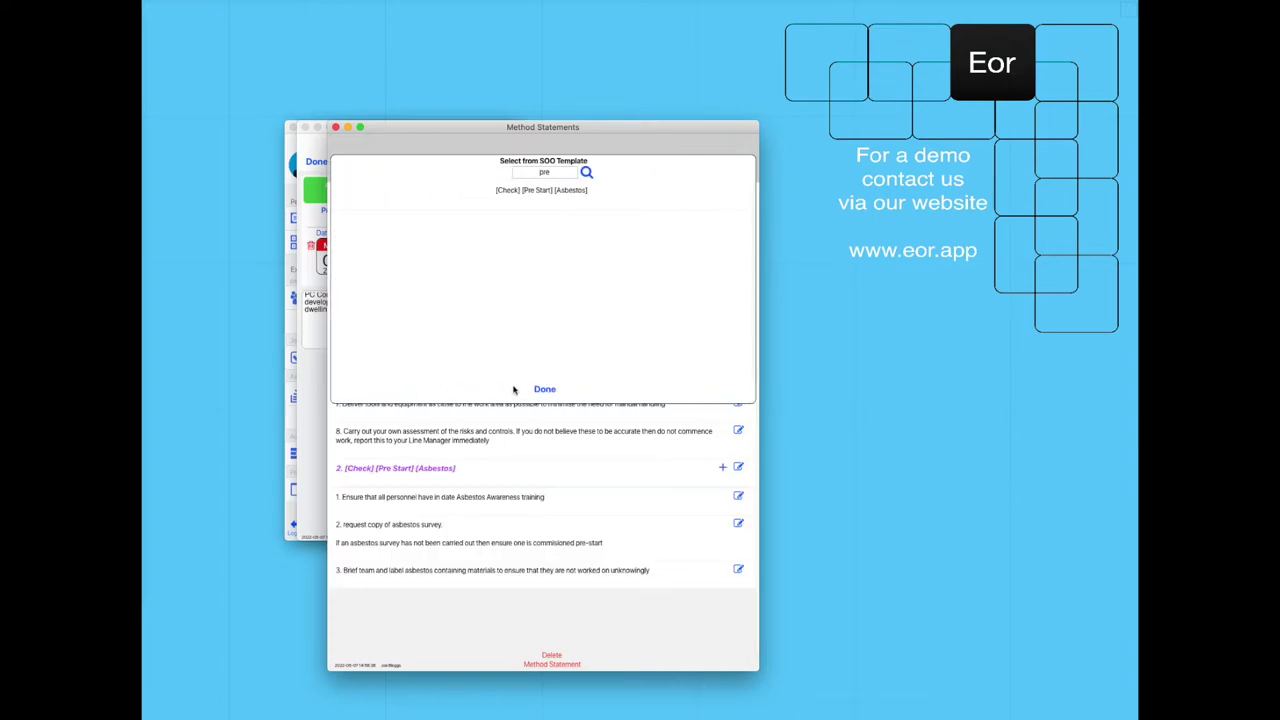
text(deli)
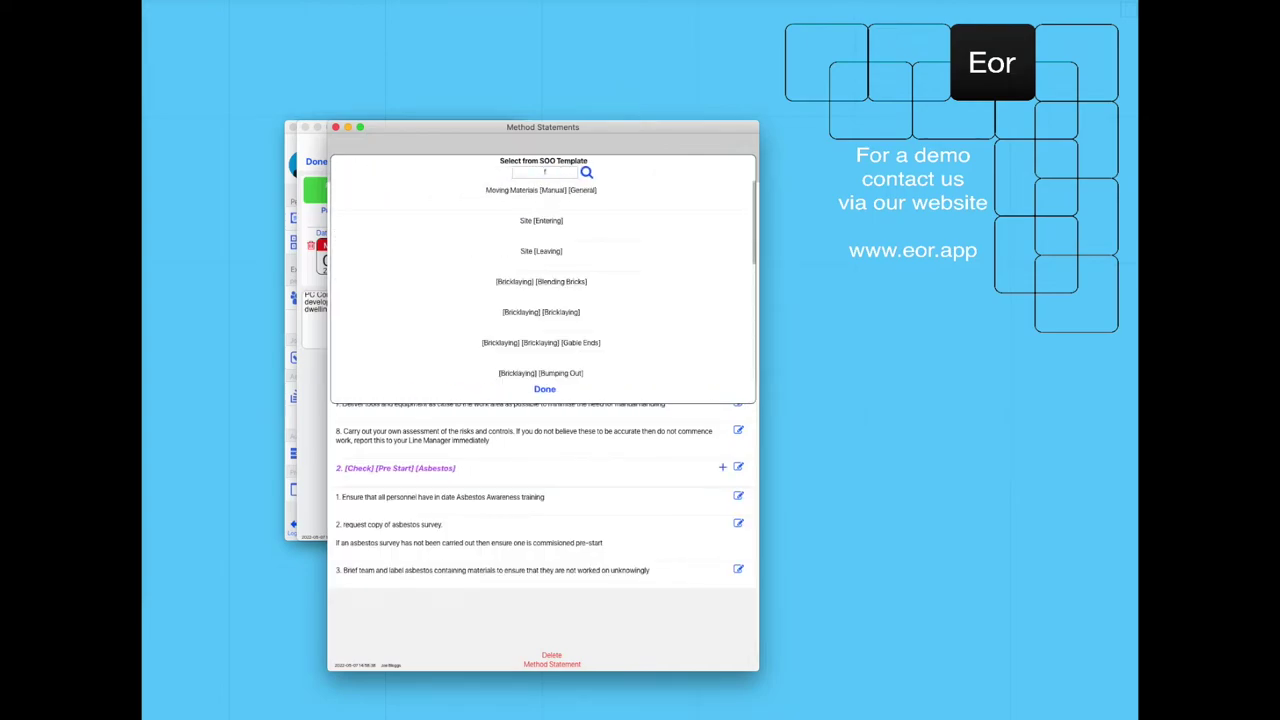
click(552, 189)
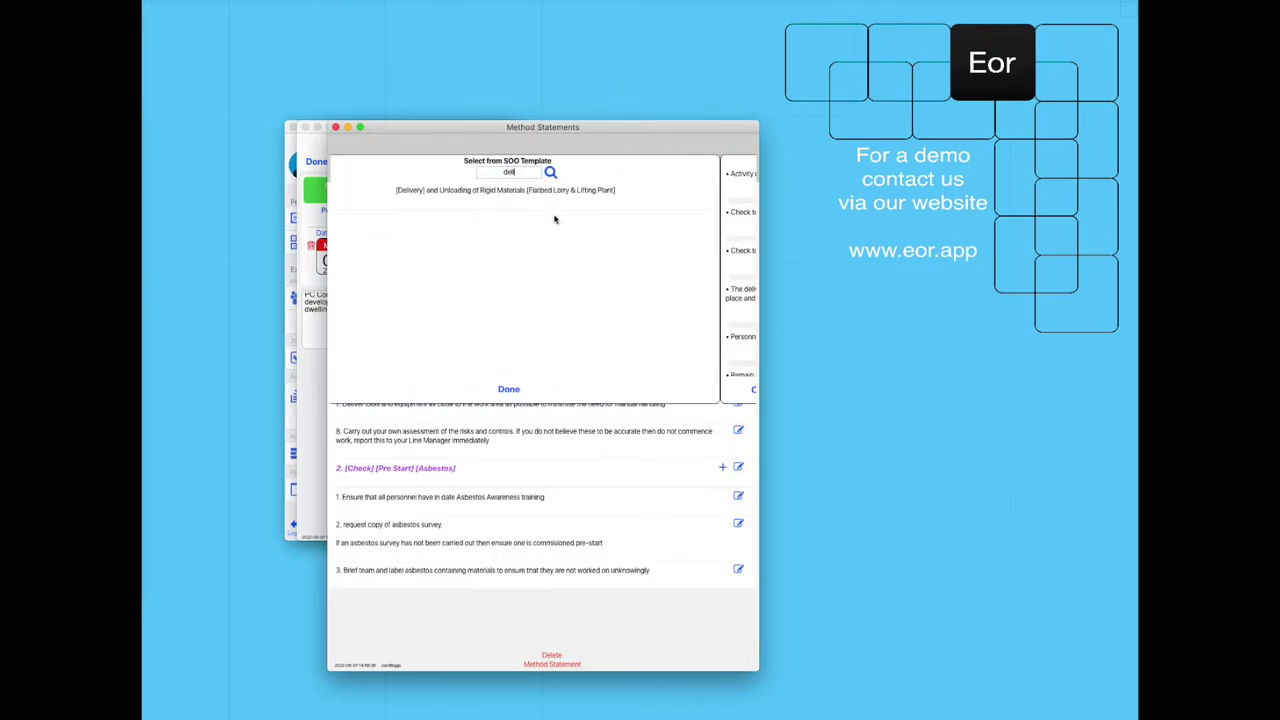
click(506, 389)
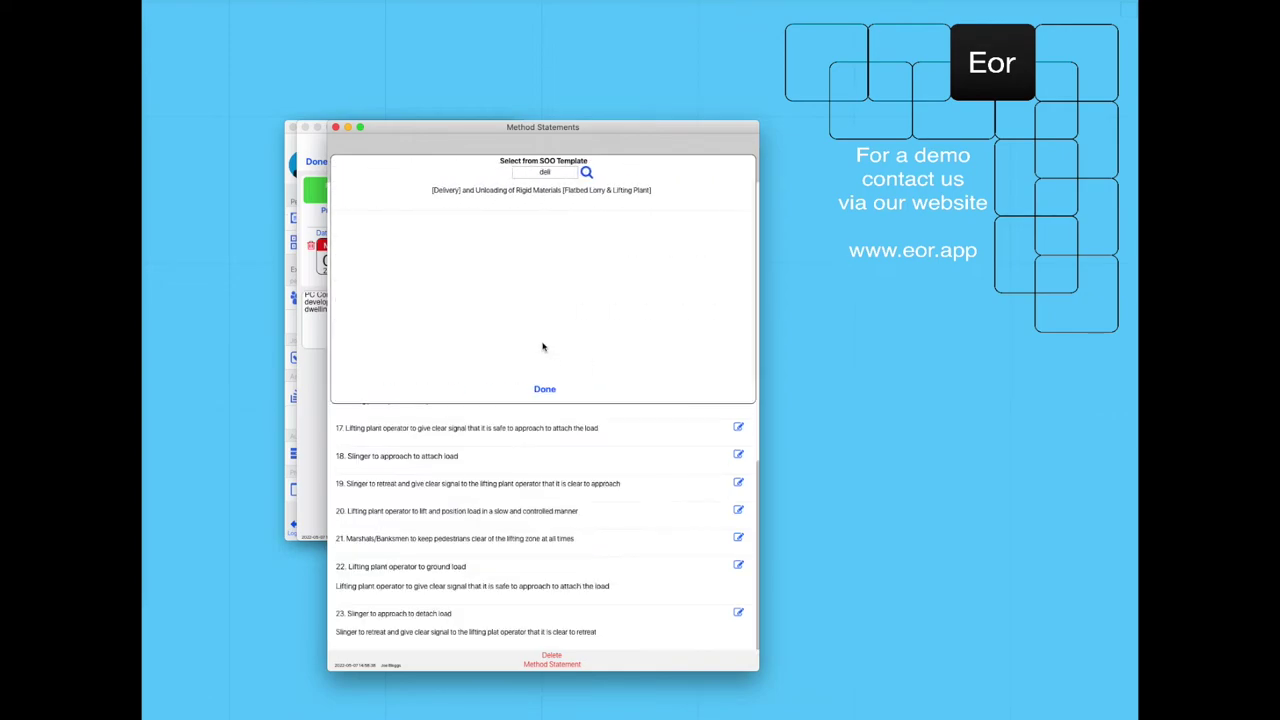
text(set)
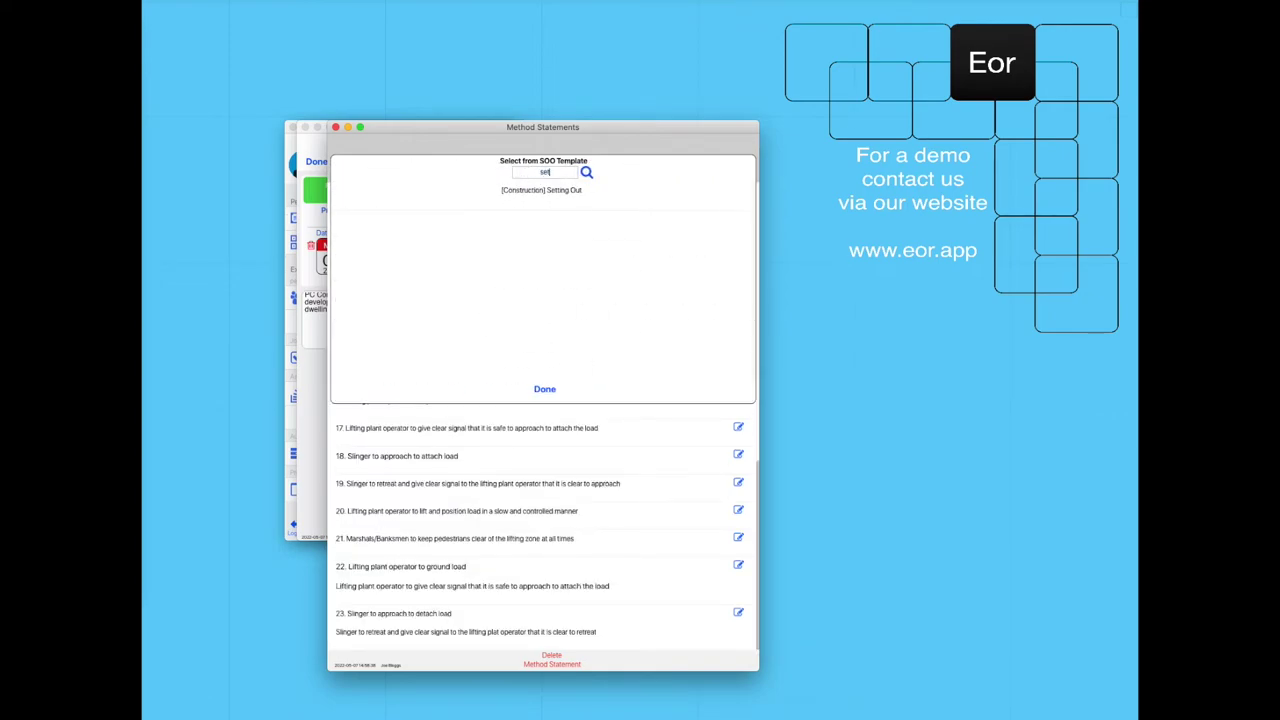
click(537, 196)
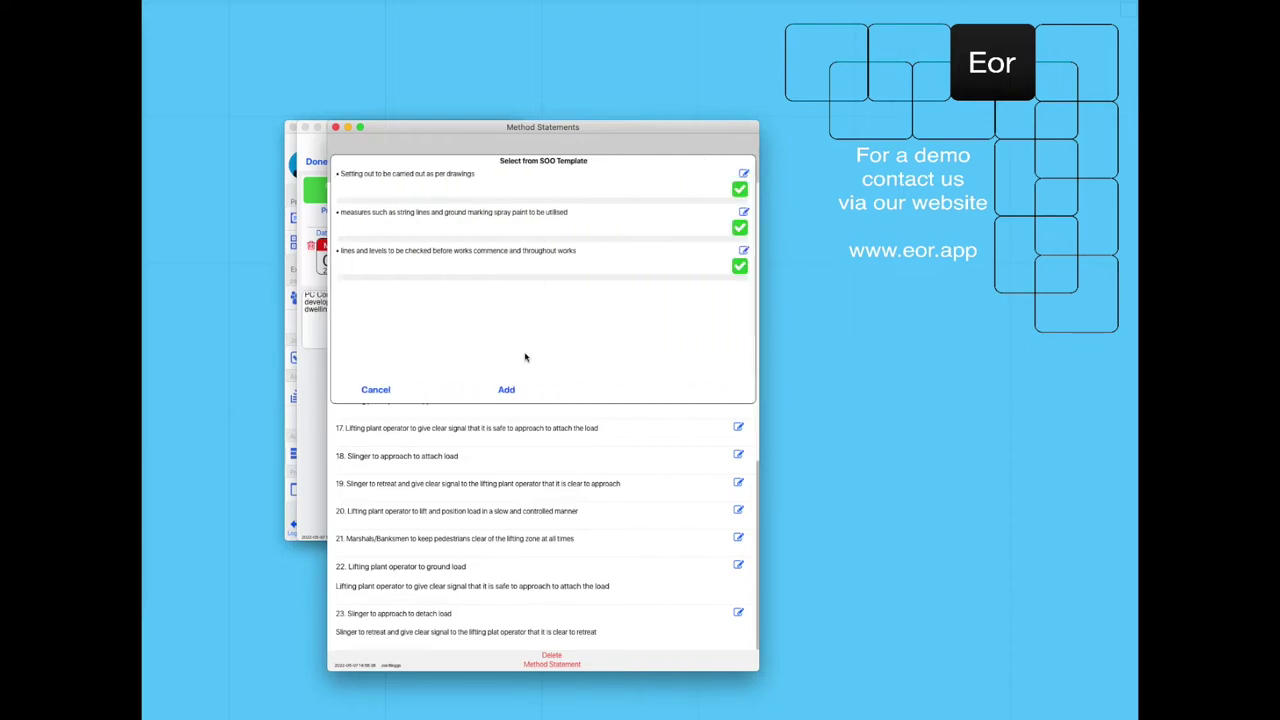
click(506, 389)
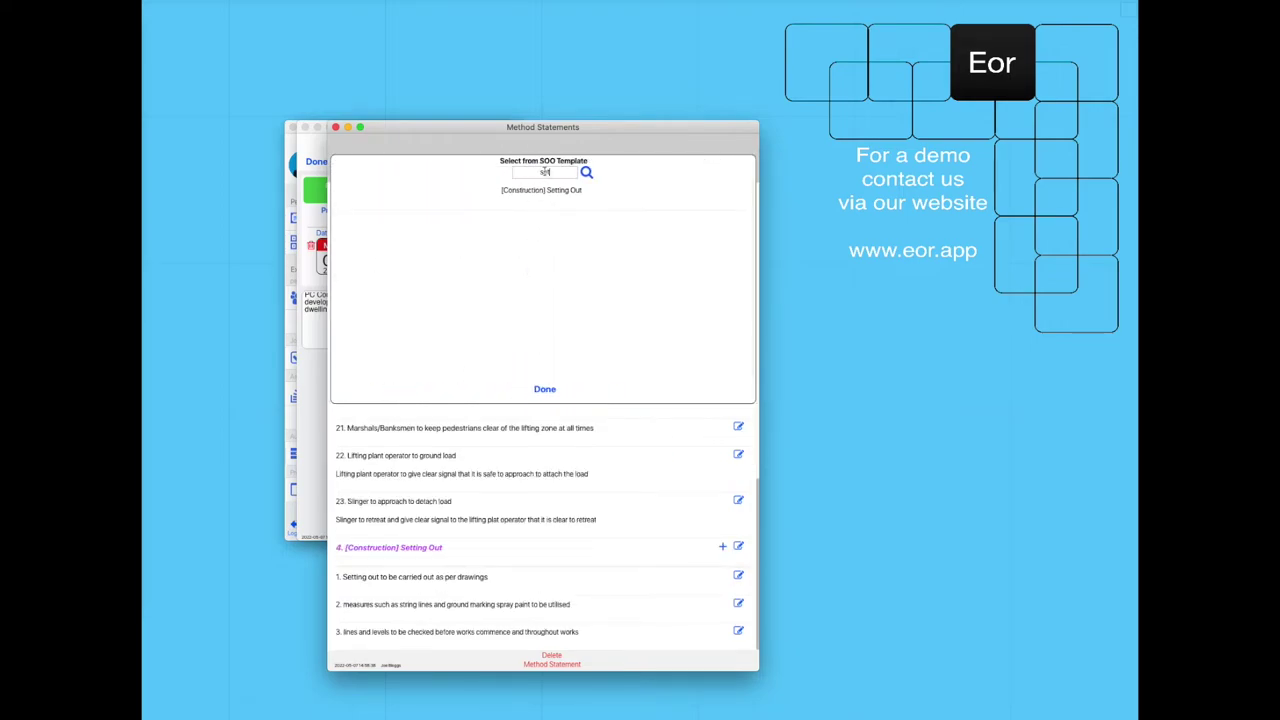
Add the Blending Bricks, Moving Materials and Bumping Out template steps.
text(blendin)
click(541, 190)
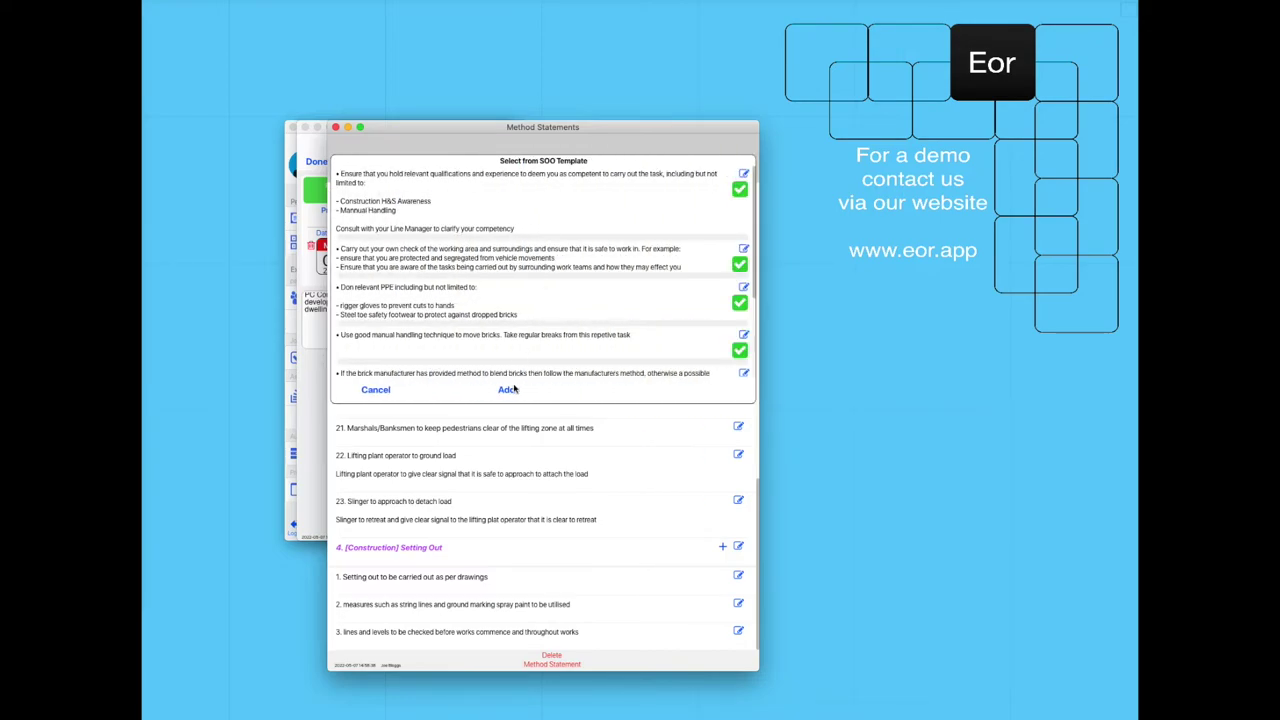
click(507, 390)
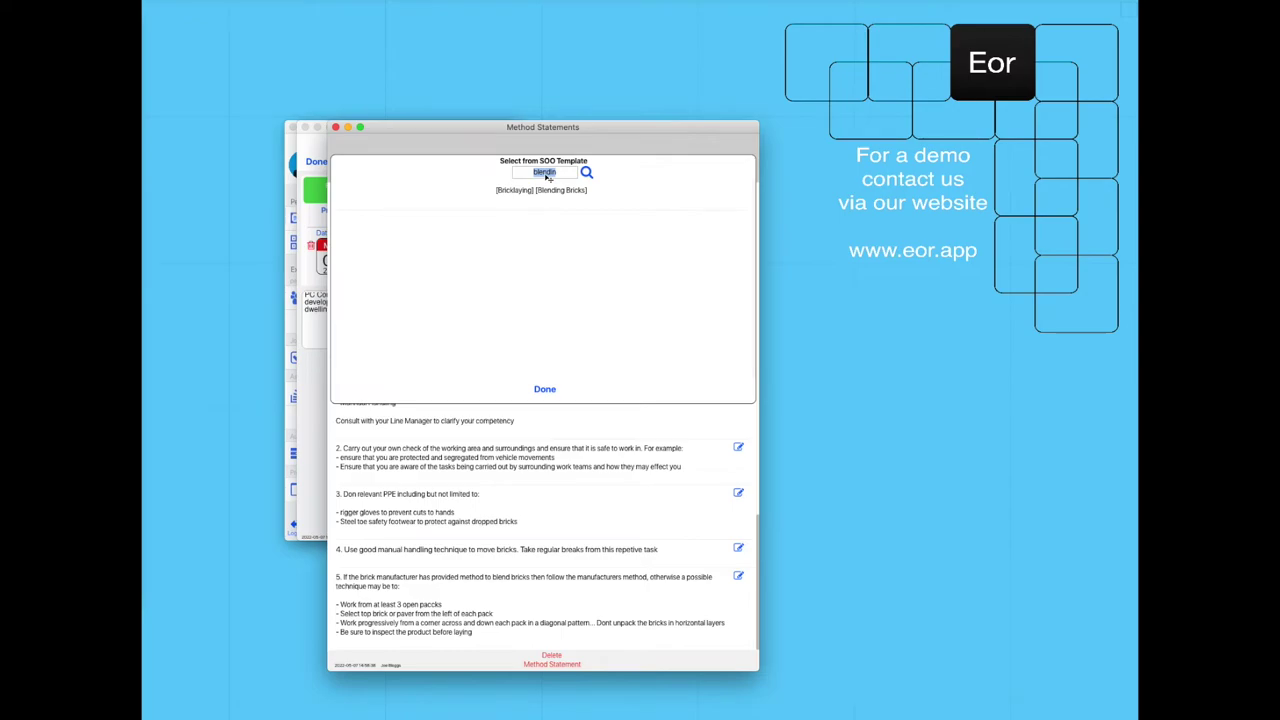
text(movi)
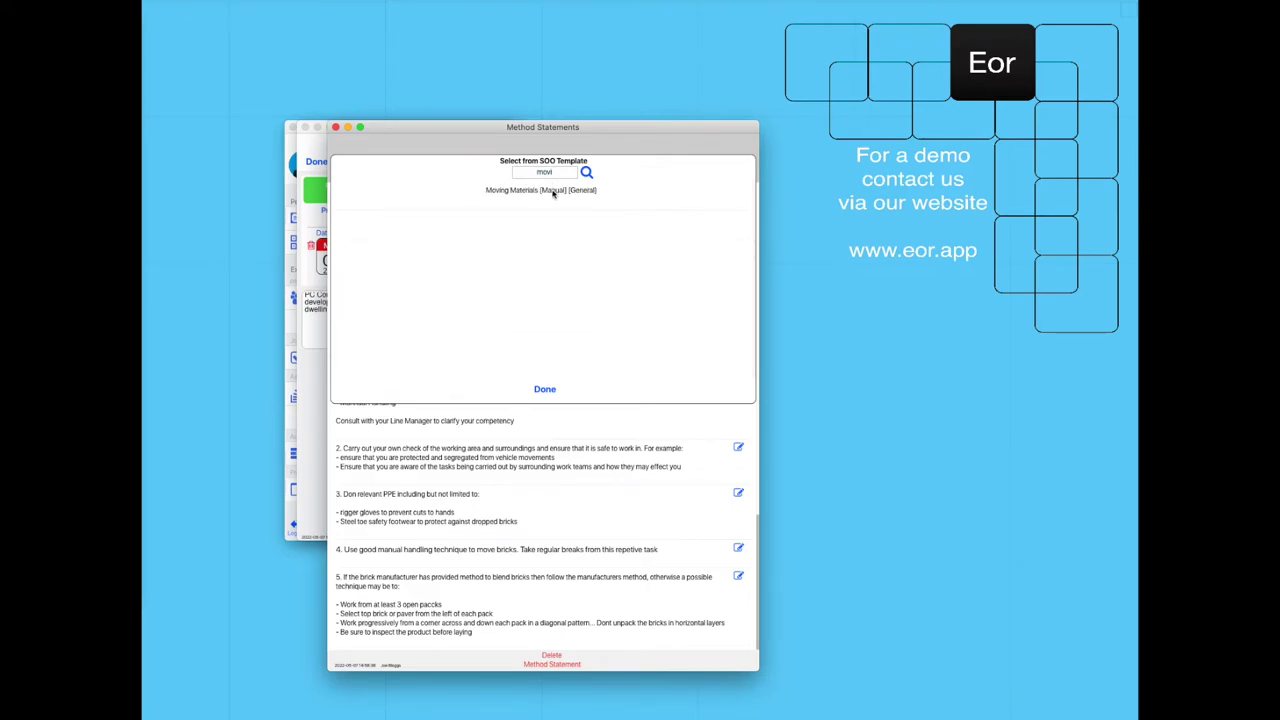
click(550, 191)
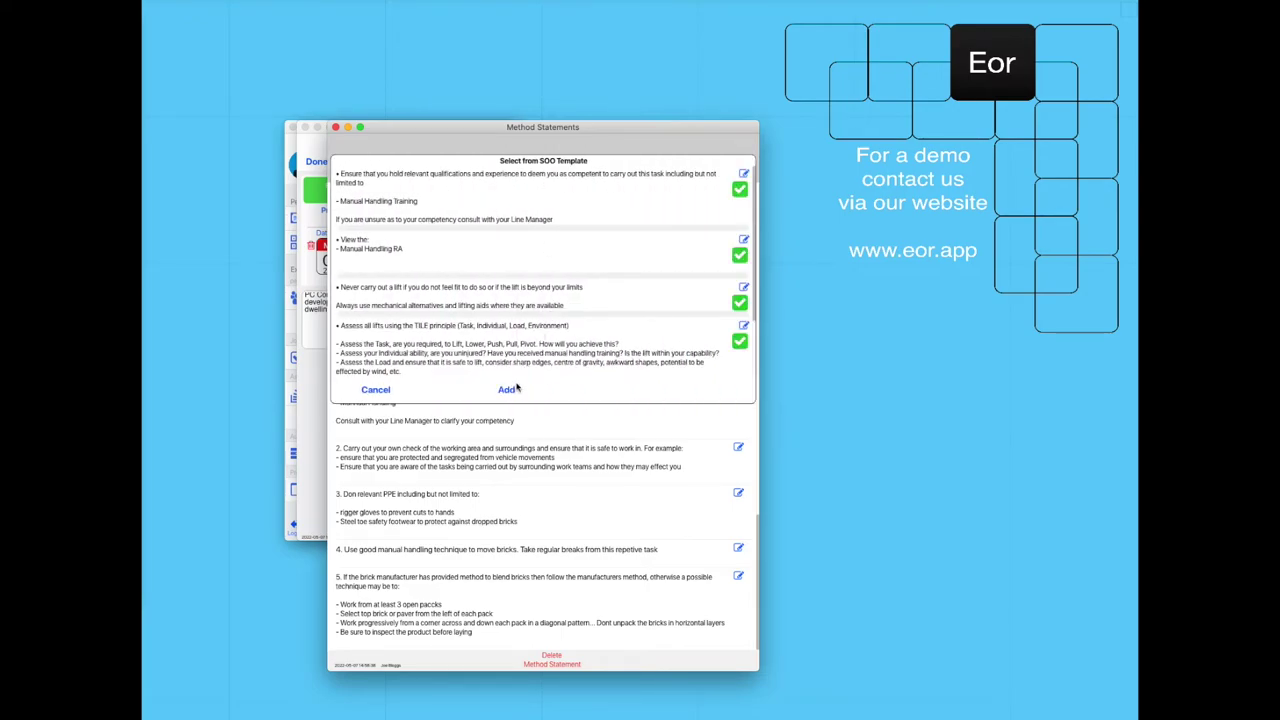
click(506, 389)
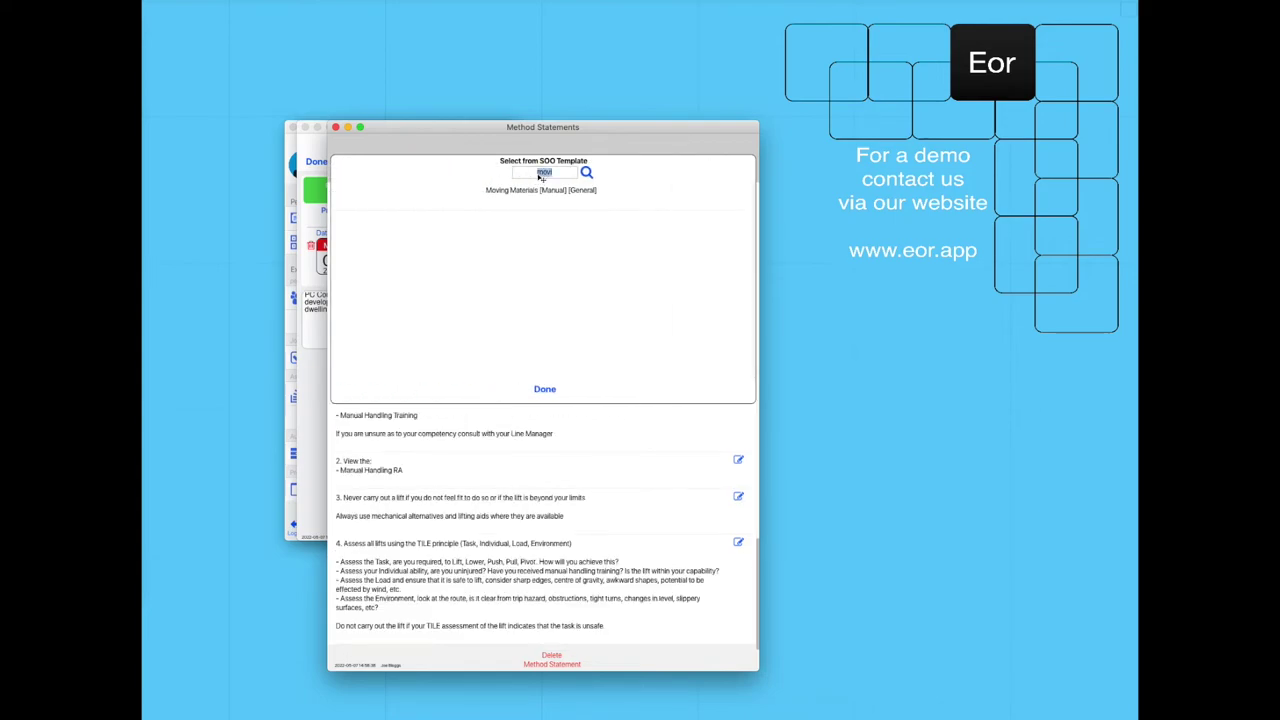
text(bump)
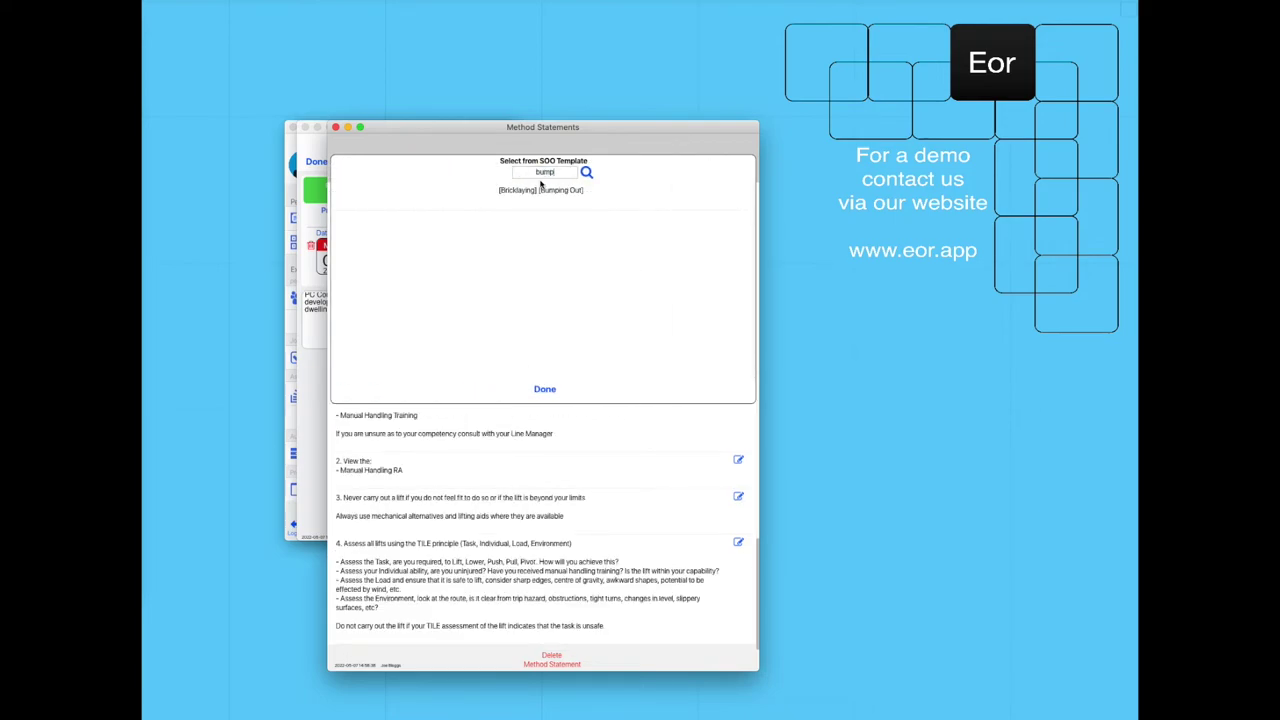
click(541, 188)
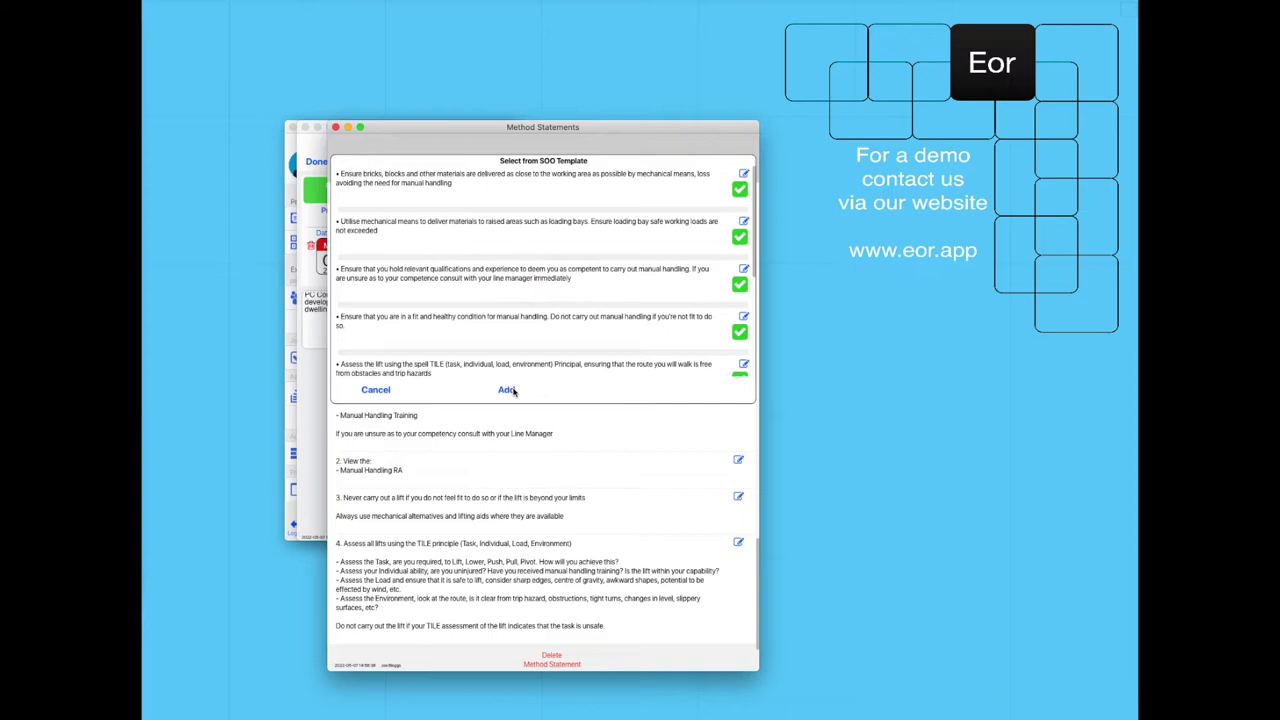
click(507, 389)
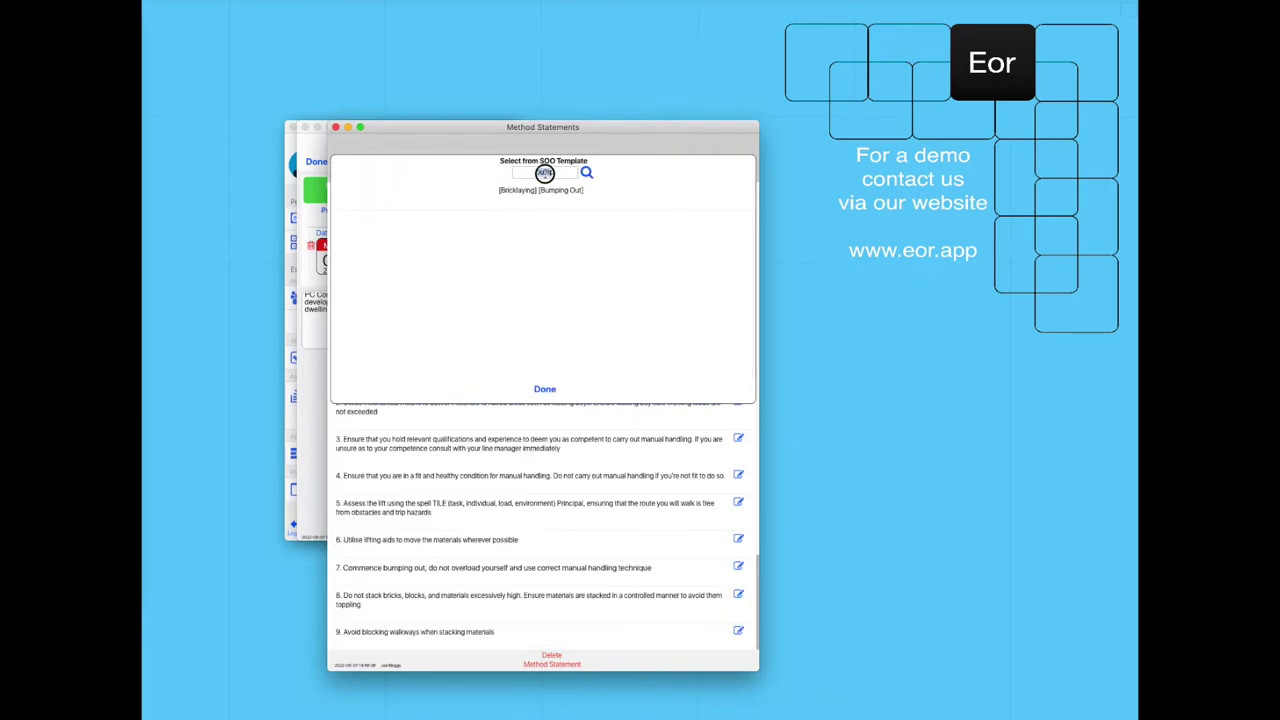
Add the Silo Mixed, general Bricklaying and Gable Ends template steps.
click(544, 173)
text(sil)
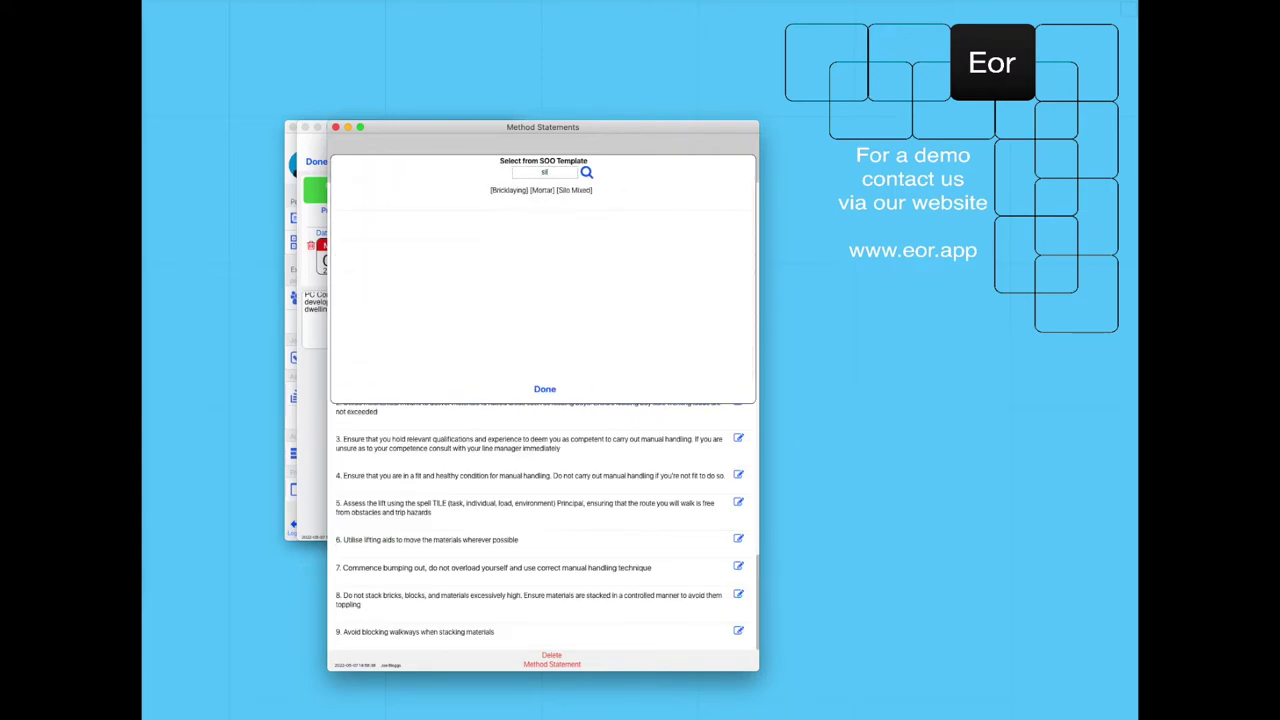
text(o)
click(545, 189)
click(508, 390)
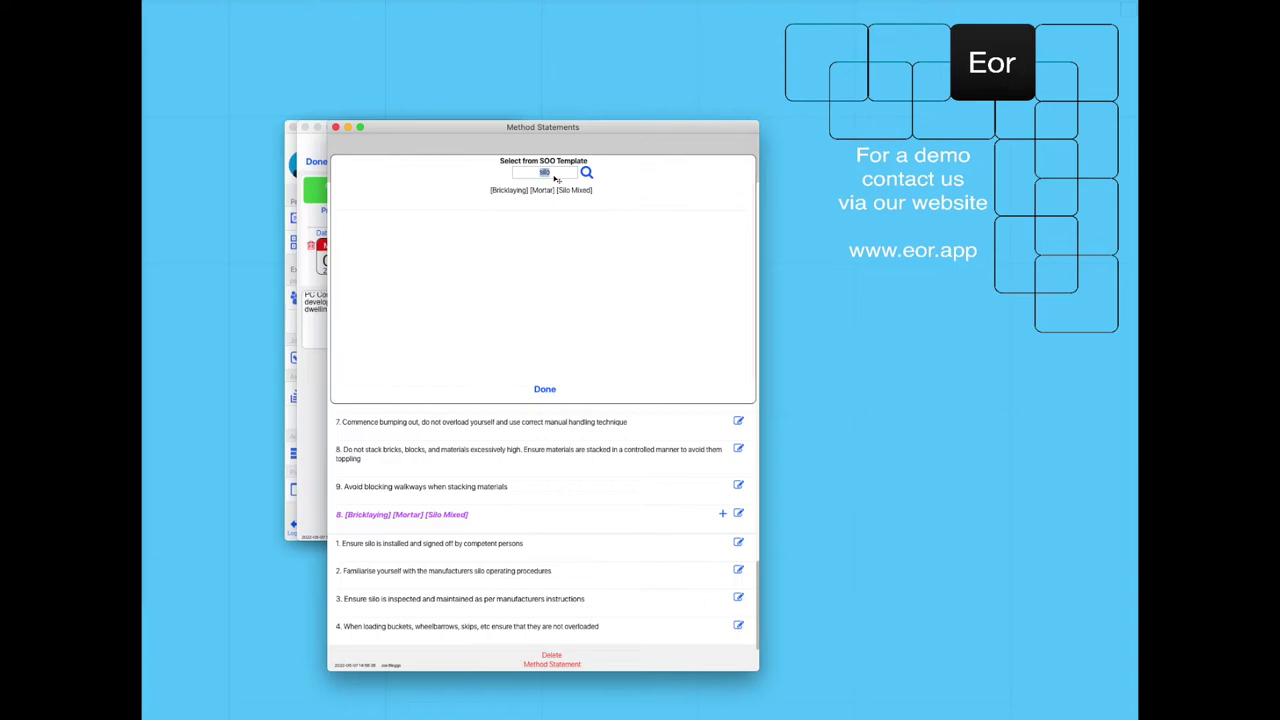
text(bricklay)
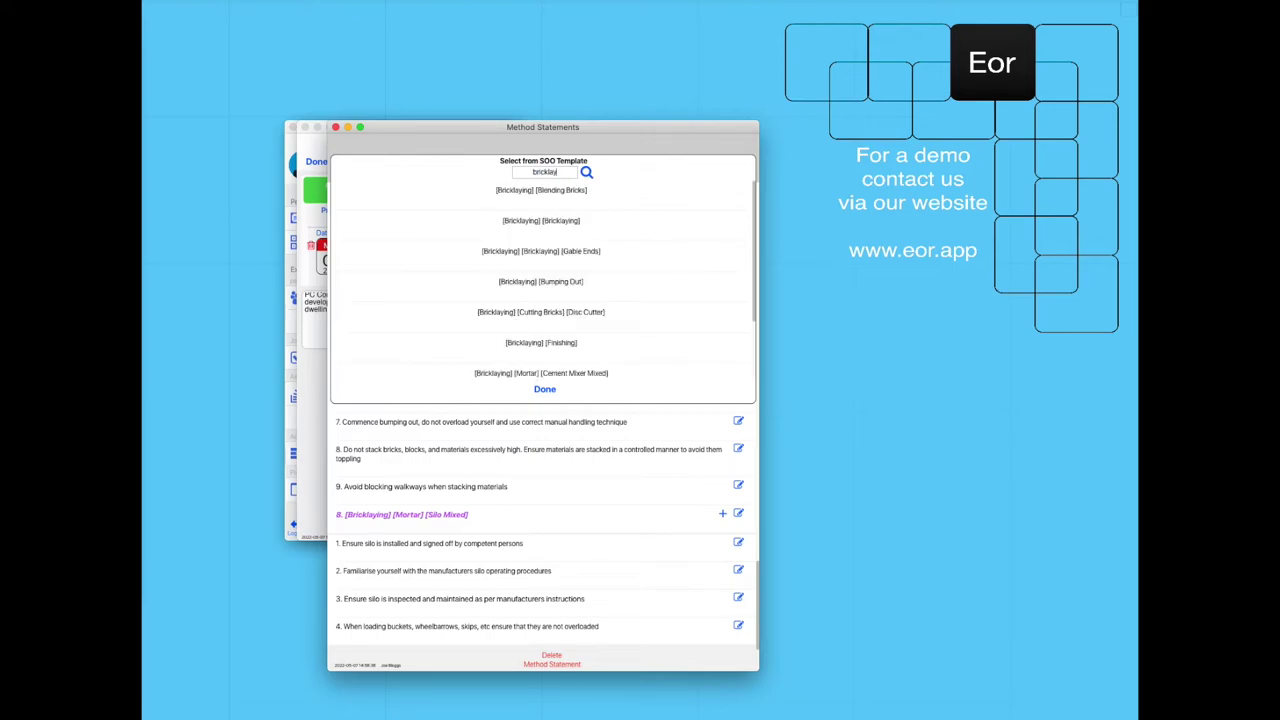
click(564, 219)
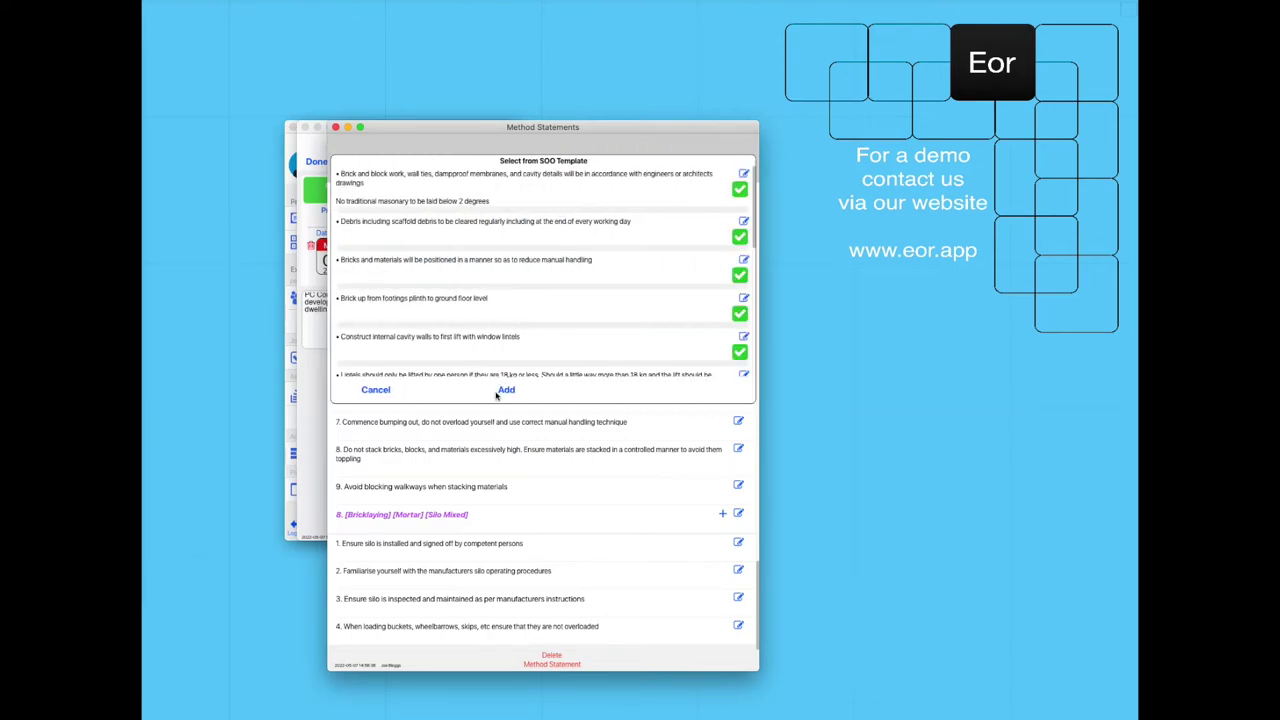
click(507, 390)
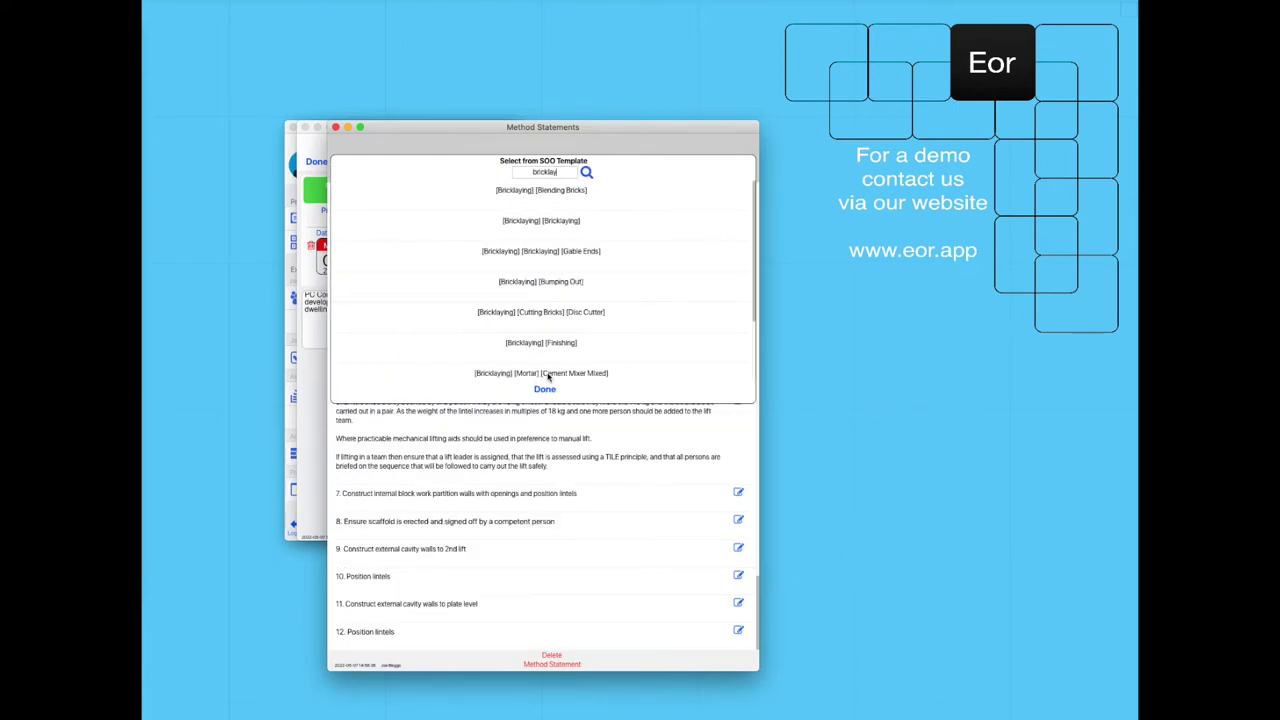
click(571, 252)
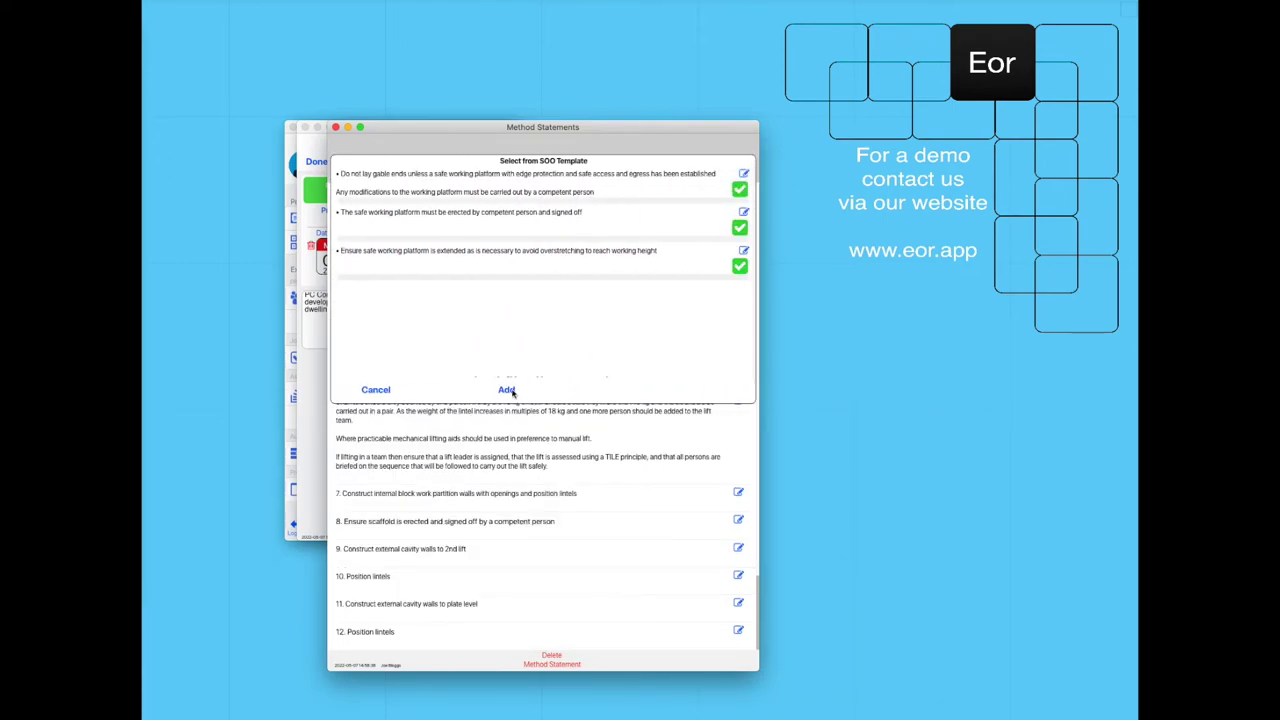
click(507, 390)
Add the Internal Gable End, Finishing and Site [Leaving] template steps, then close the picker.
double_click(556, 172)
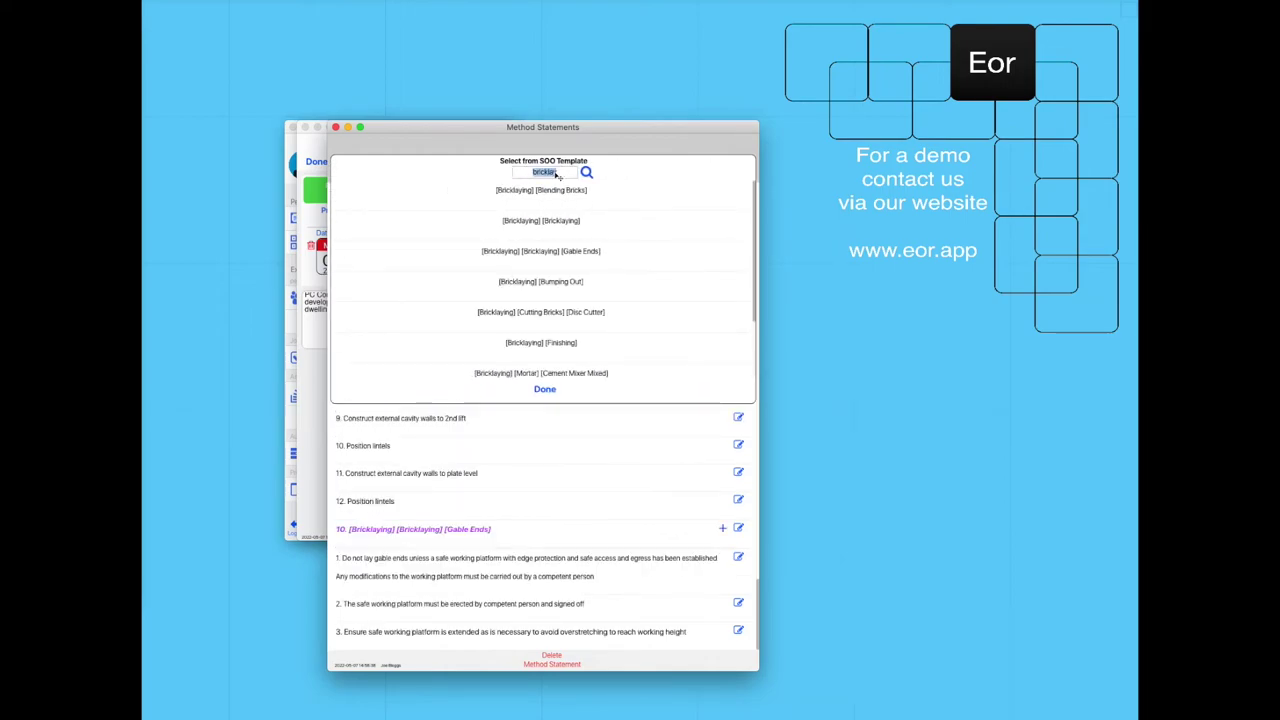
text(gable)
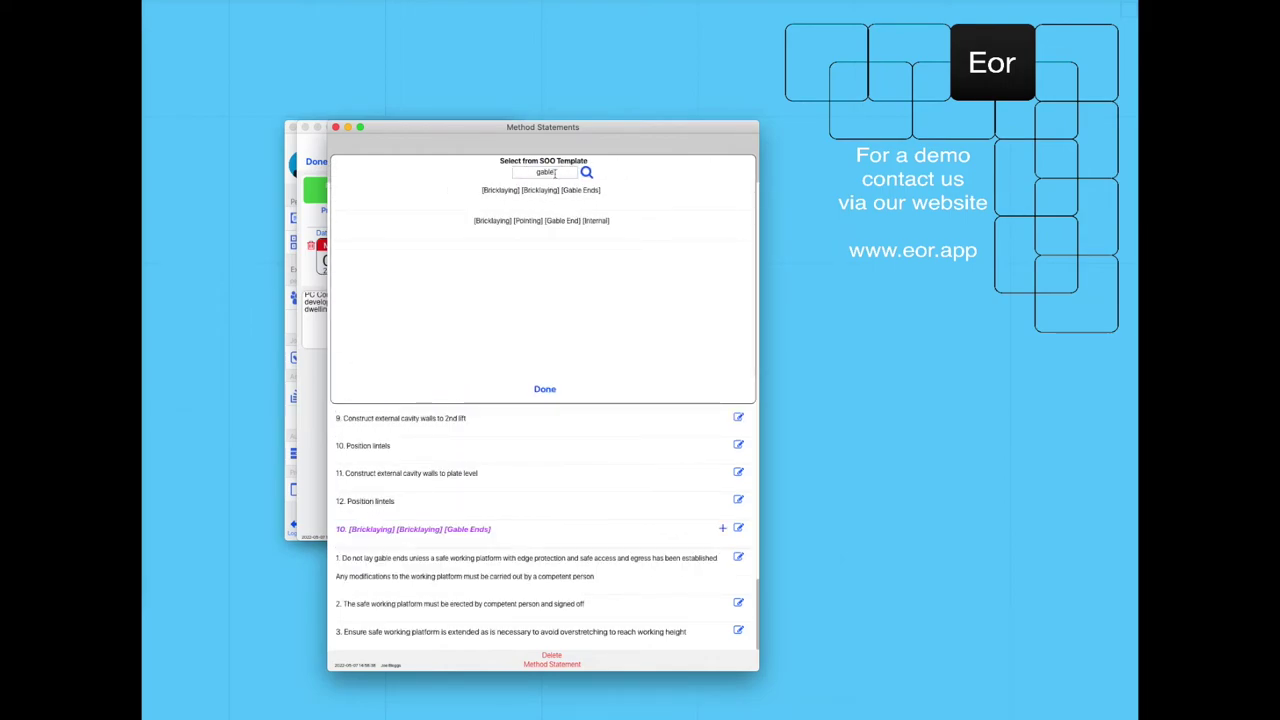
click(571, 220)
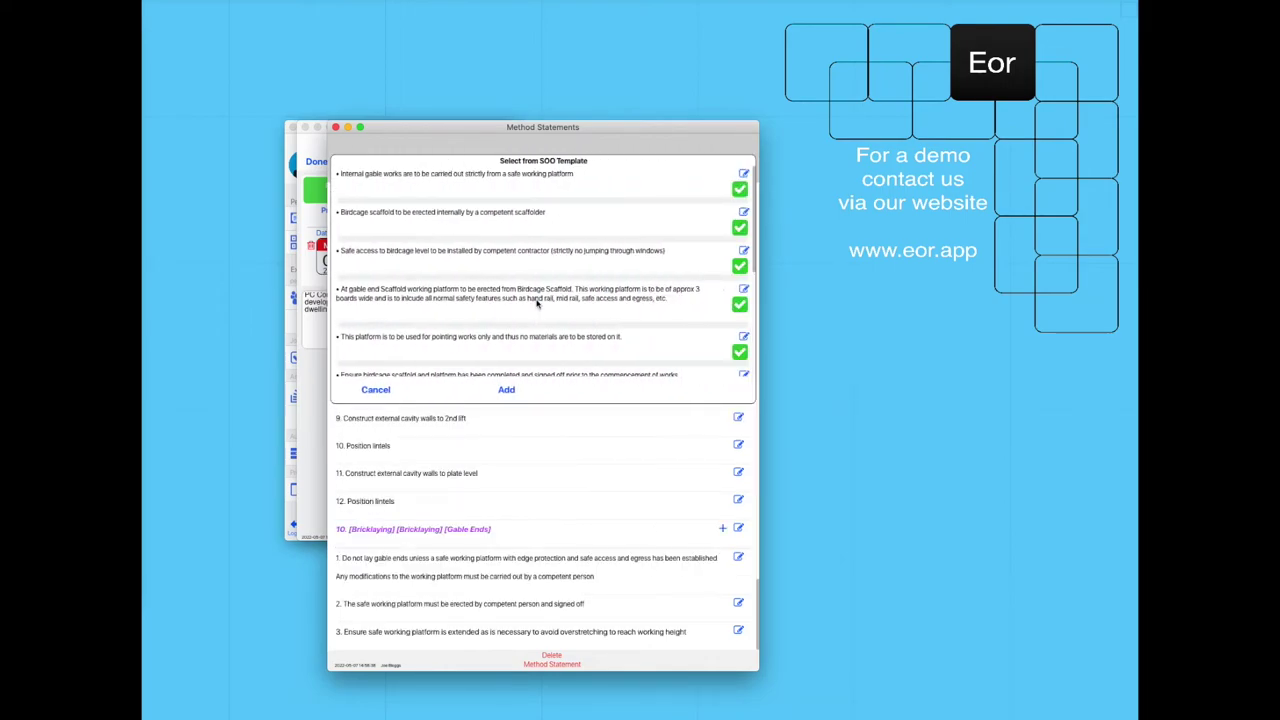
click(506, 390)
double_click(545, 174)
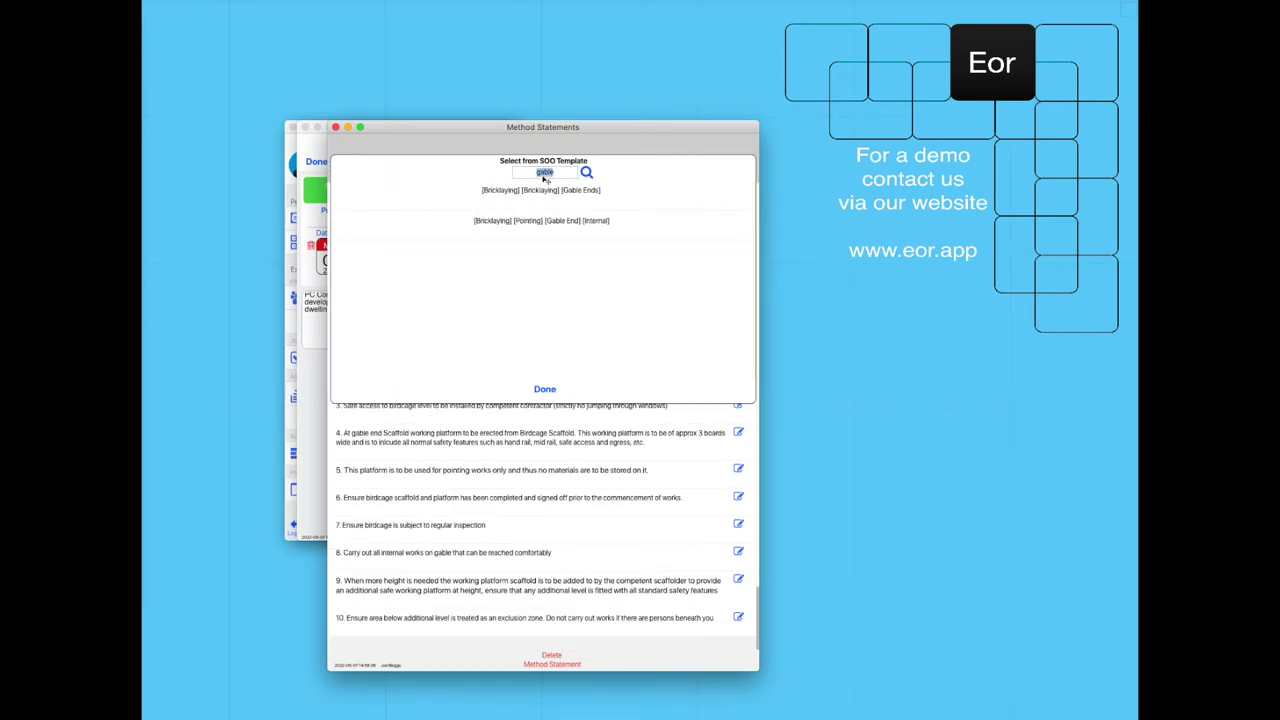
text(fini)
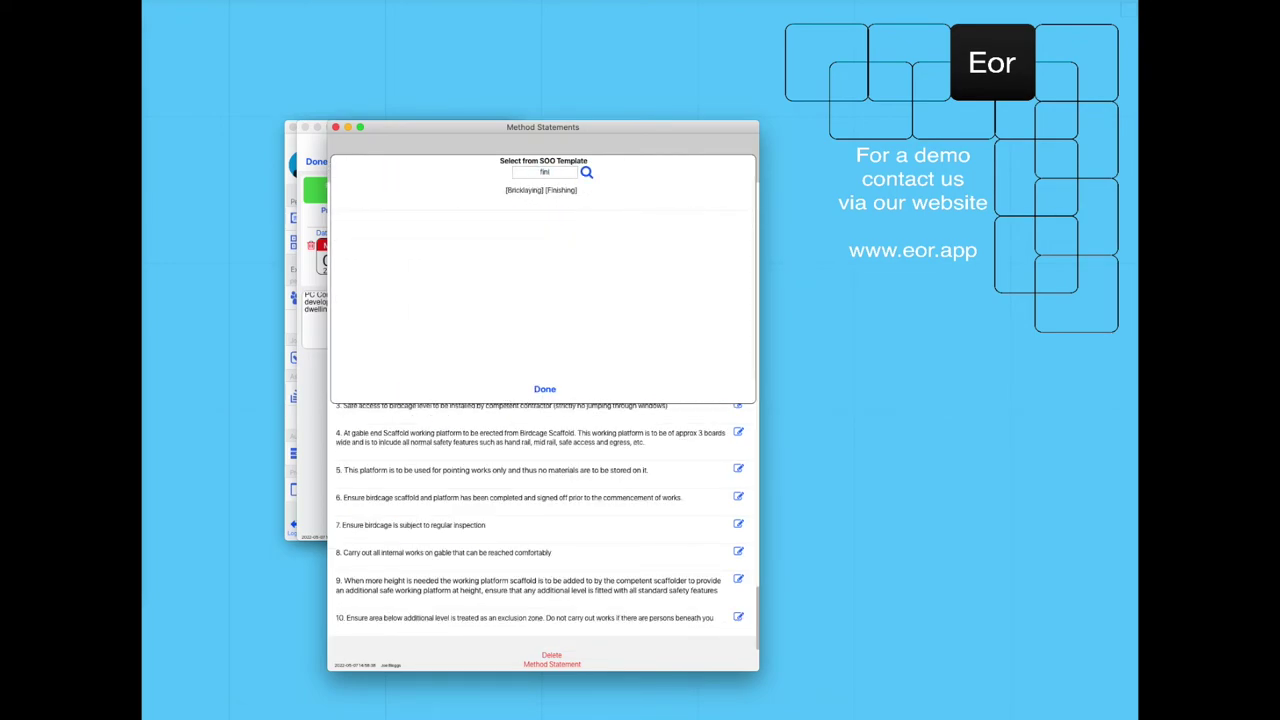
click(547, 192)
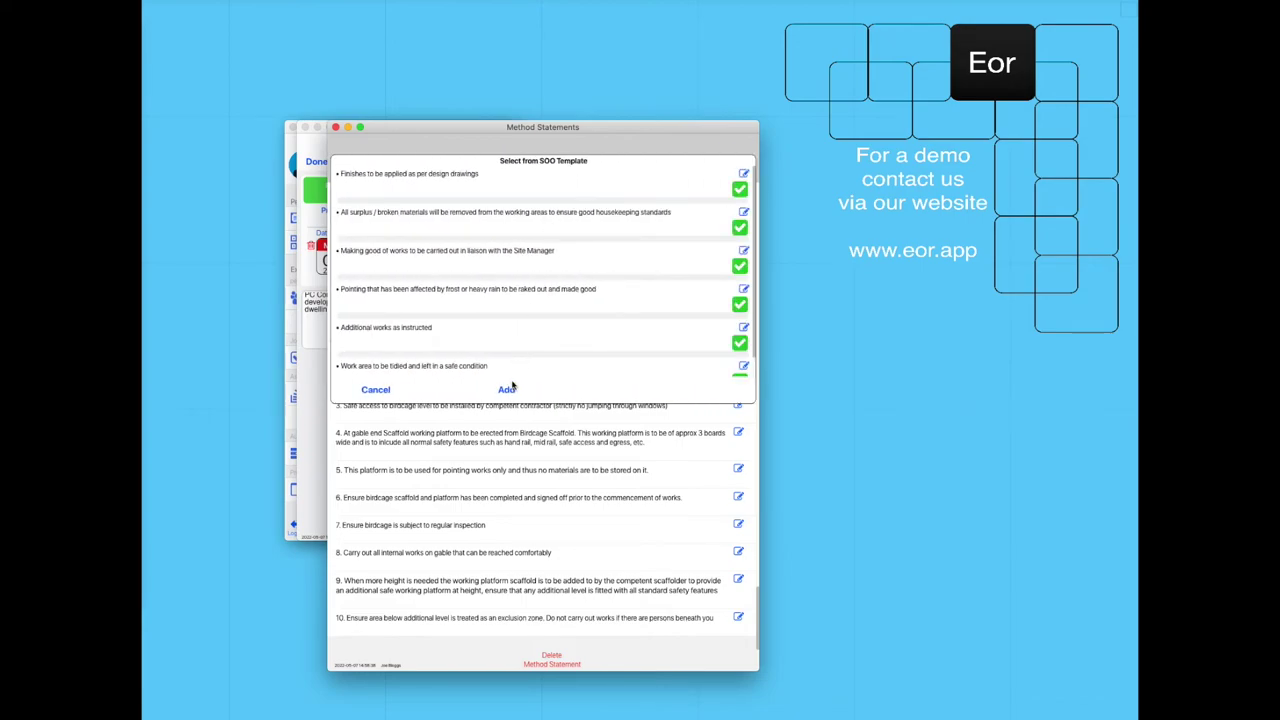
key(Return)
double_click(544, 174)
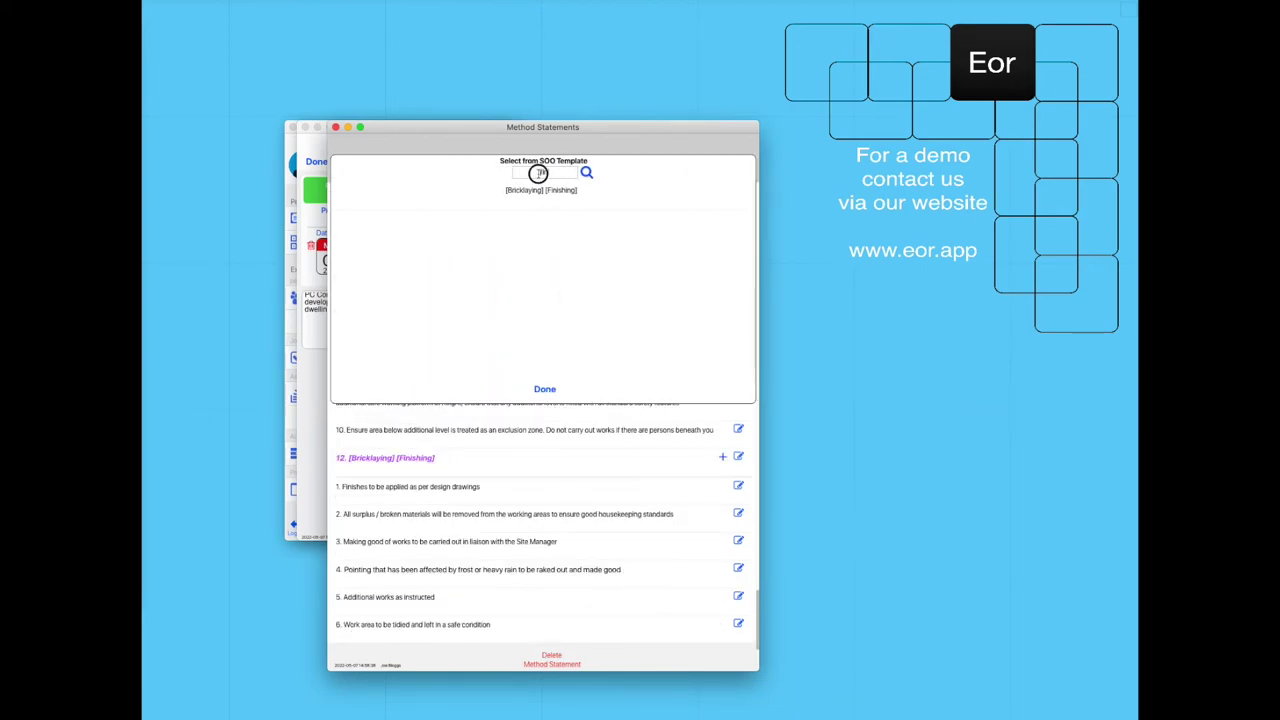
text(leaving)
click(546, 194)
click(506, 389)
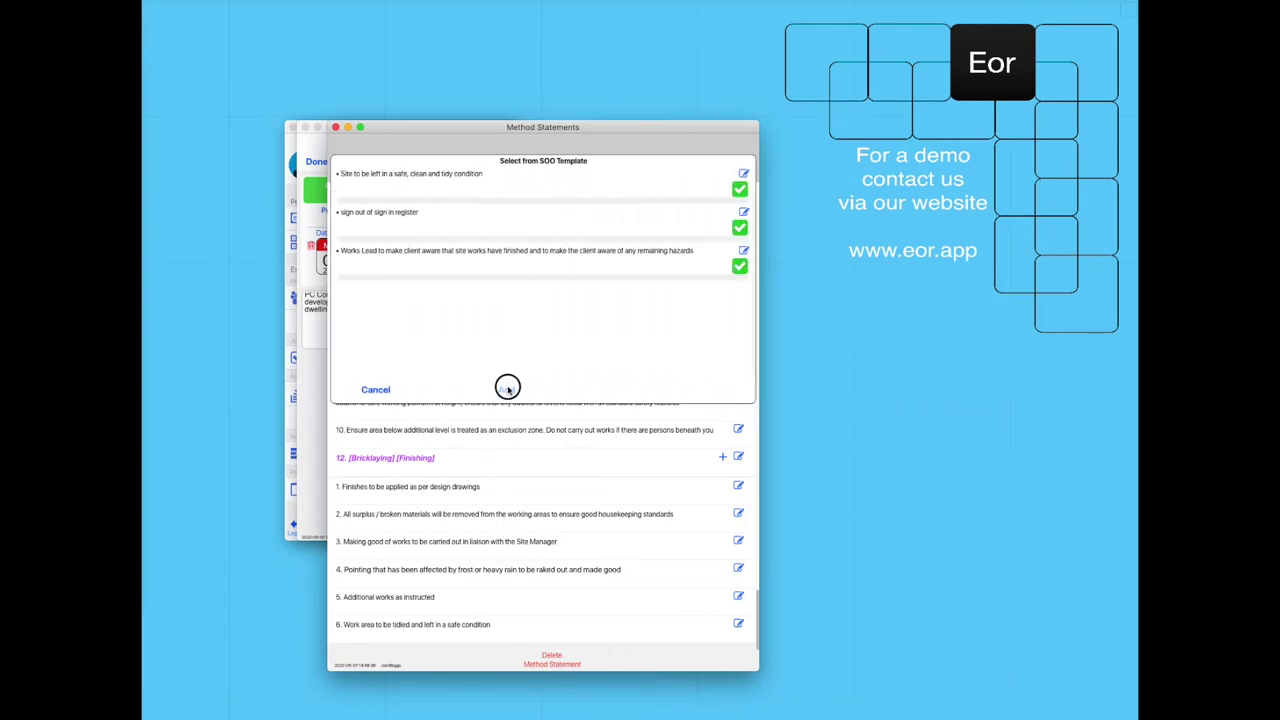
click(537, 389)
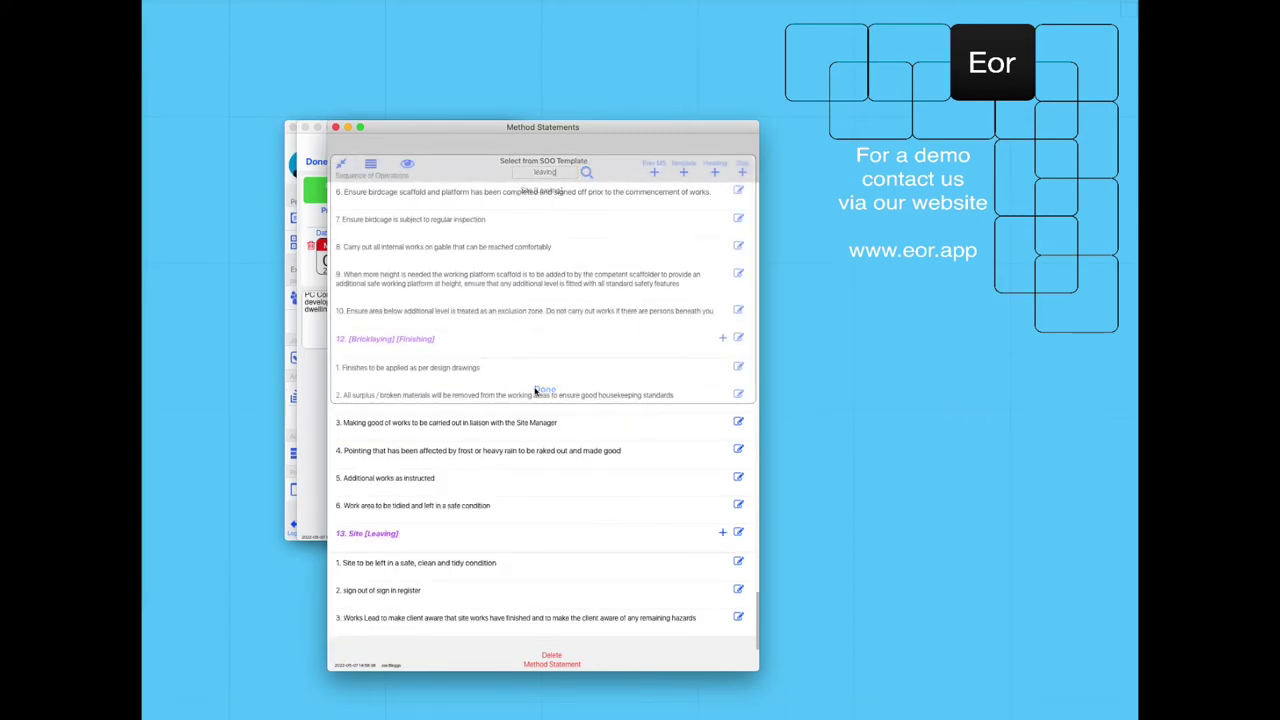
click(341, 162)
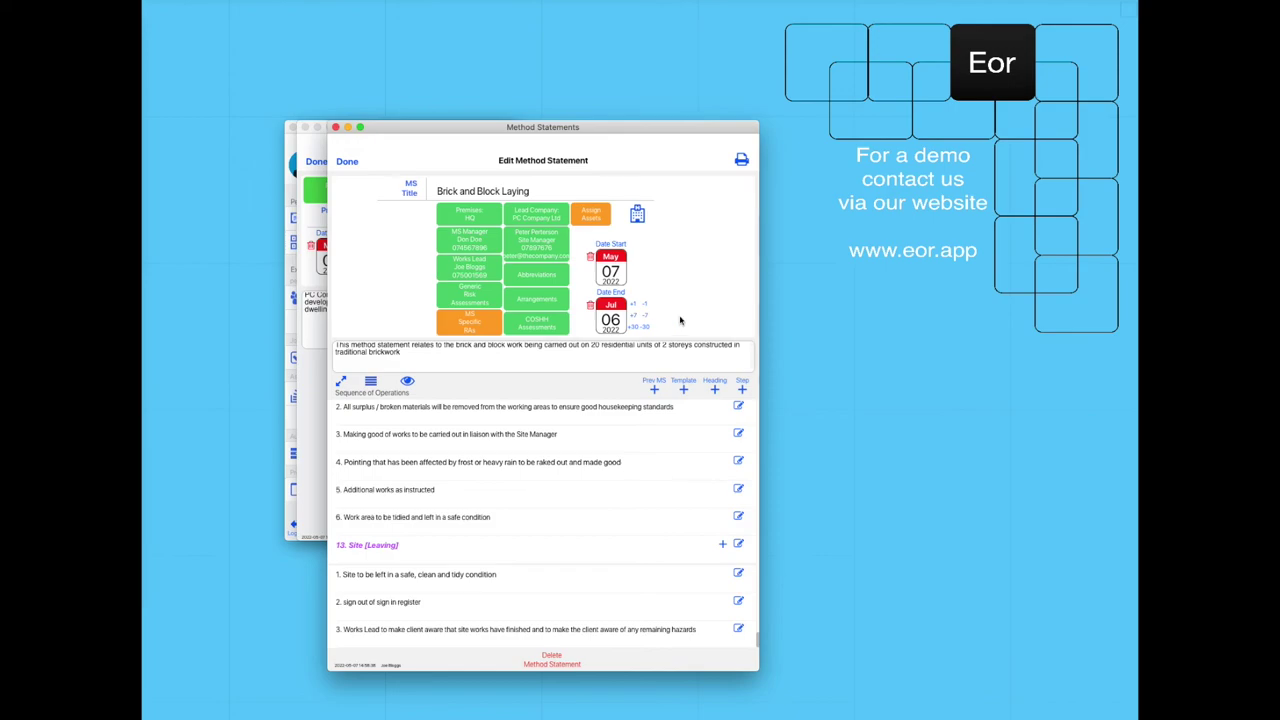
Print the Brick and Block Laying method statement as MS to the Desktop RAMS folder and bring that folder into view.
click(741, 161)
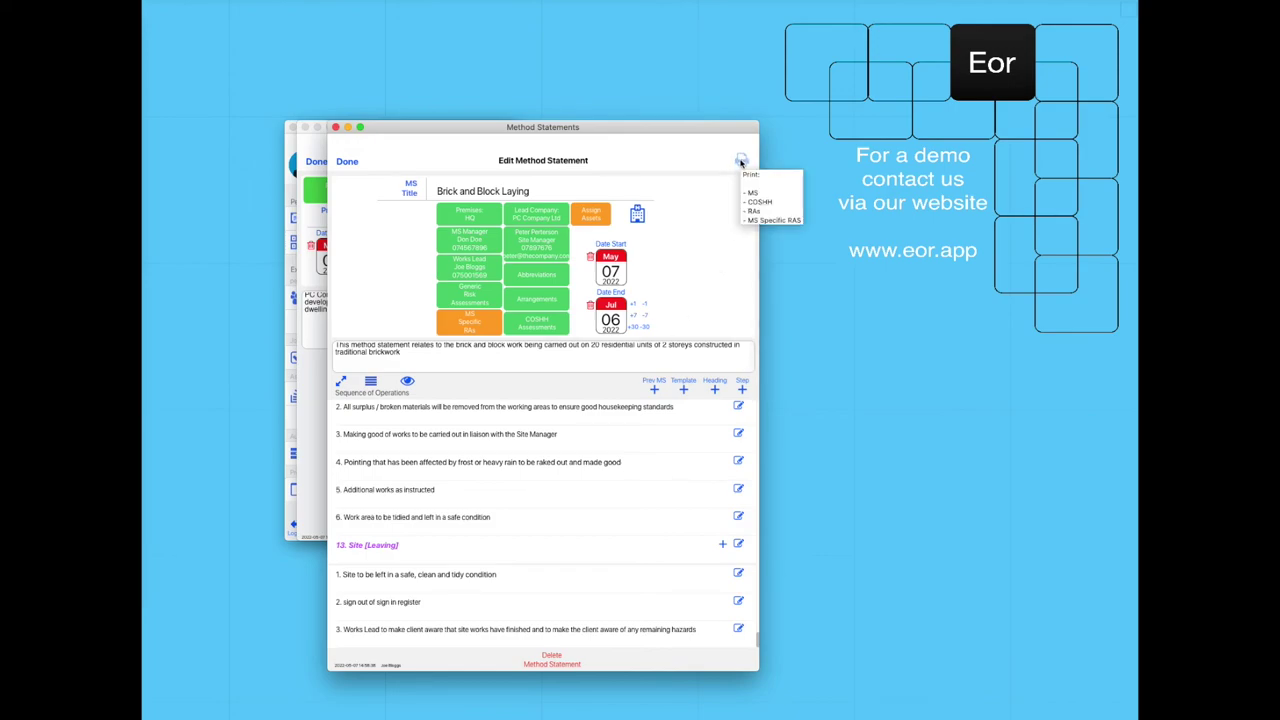
click(463, 211)
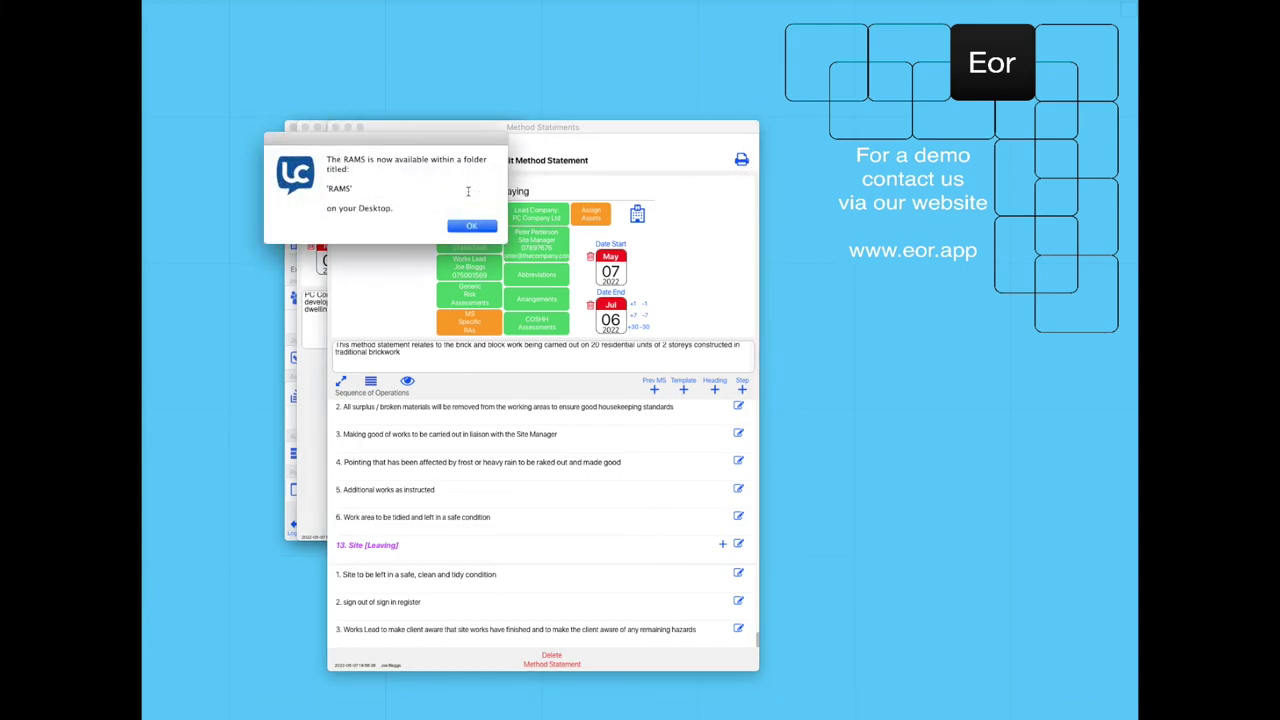
click(472, 226)
drag(342, 339, 711, 326)
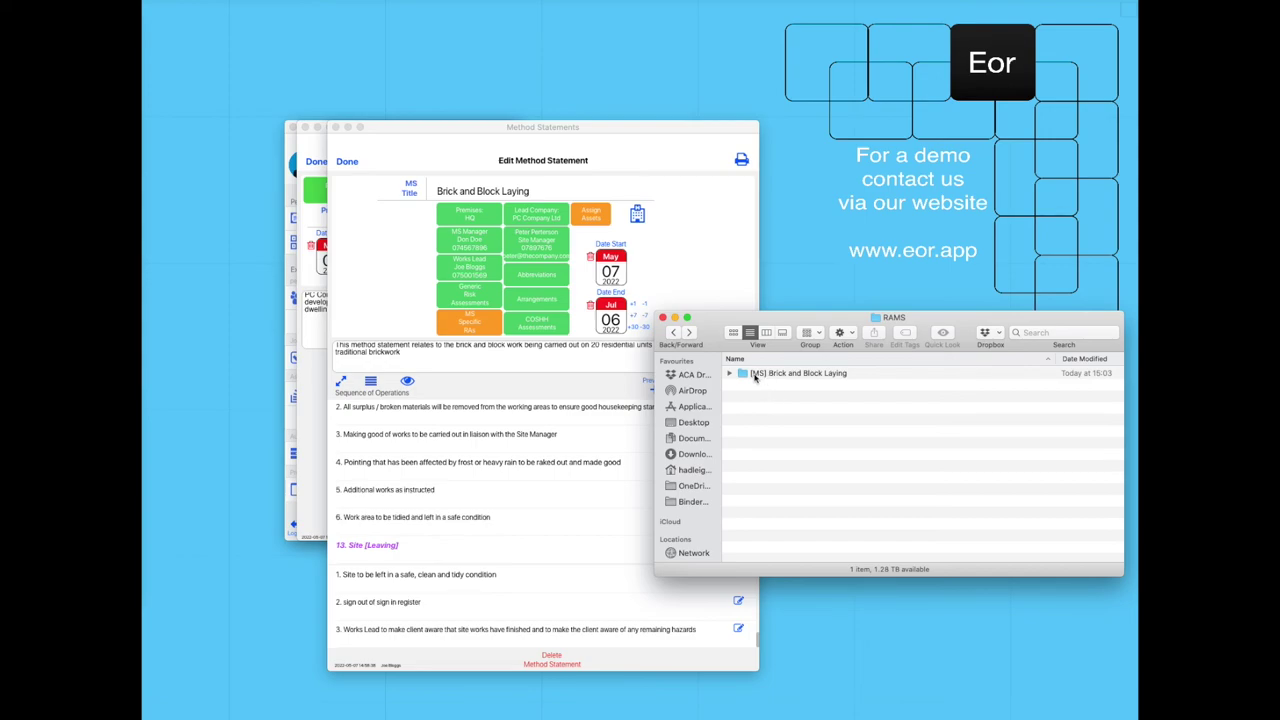
Open the '[MS] Brick and Block Laying' folder in the RAMS Finder window.
double_click(754, 376)
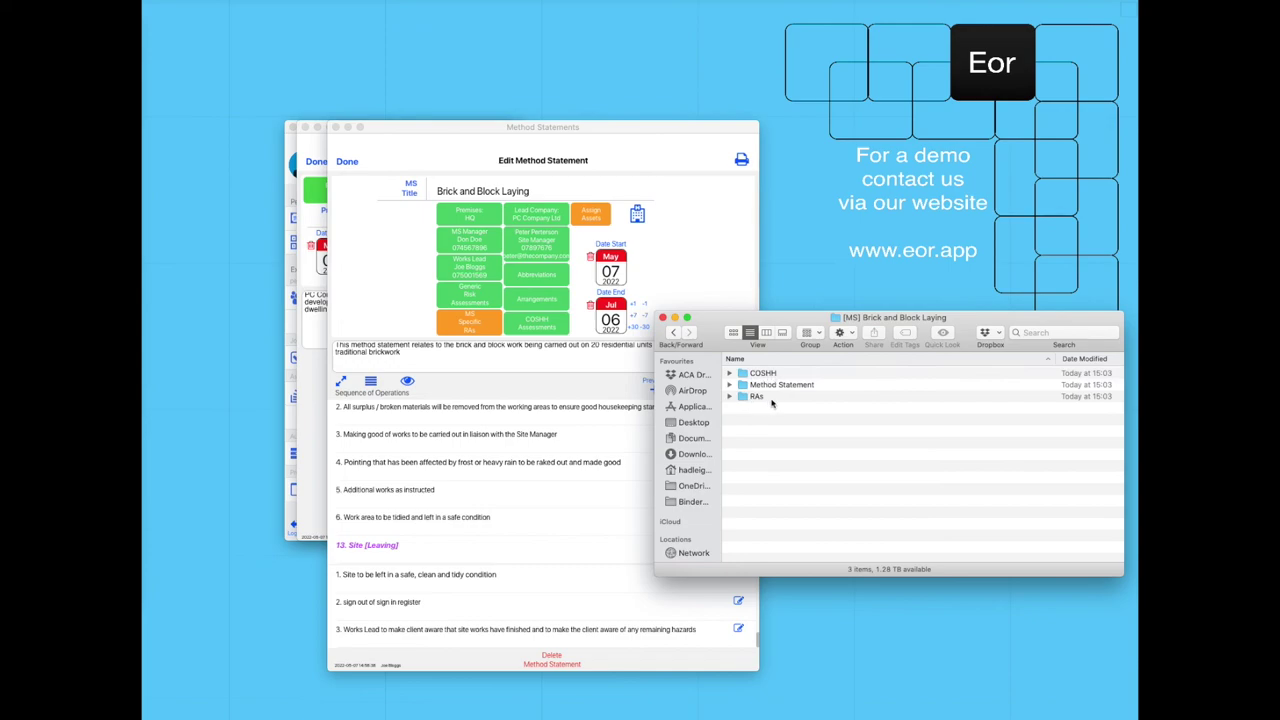